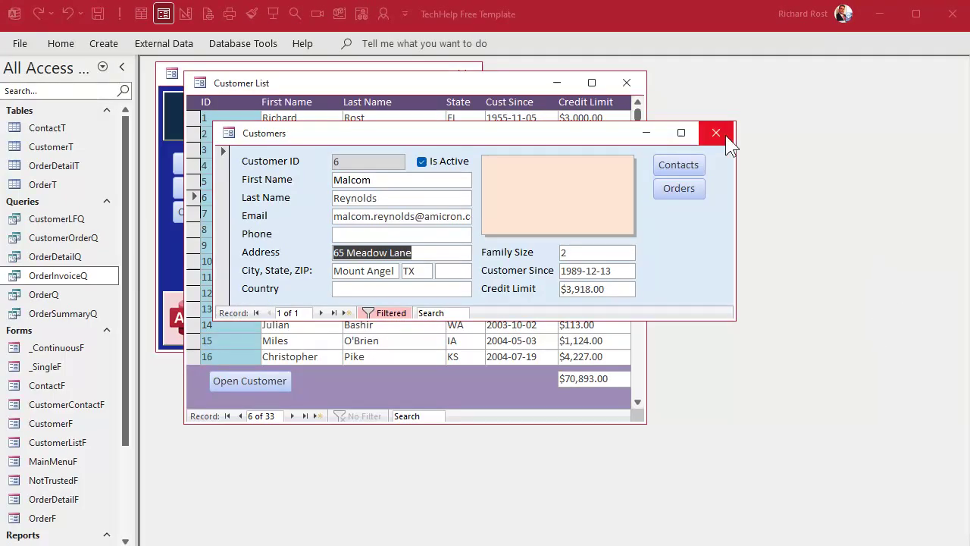
Step: In the customer list form's design, add a command button to the footer with the Go To Next Record action
{"action": "left_click", "coordinate": [721, 133]}
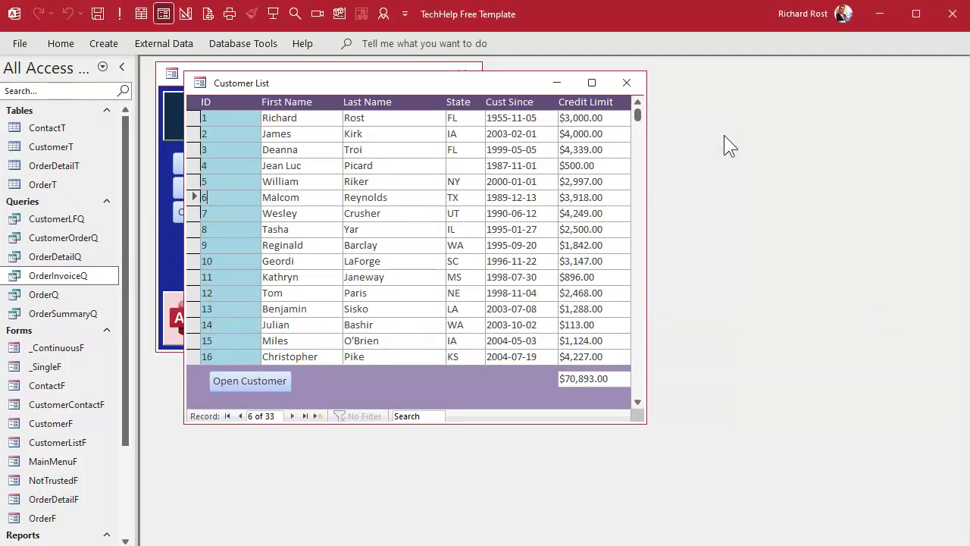
{"action": "right_click", "coordinate": [433, 84]}
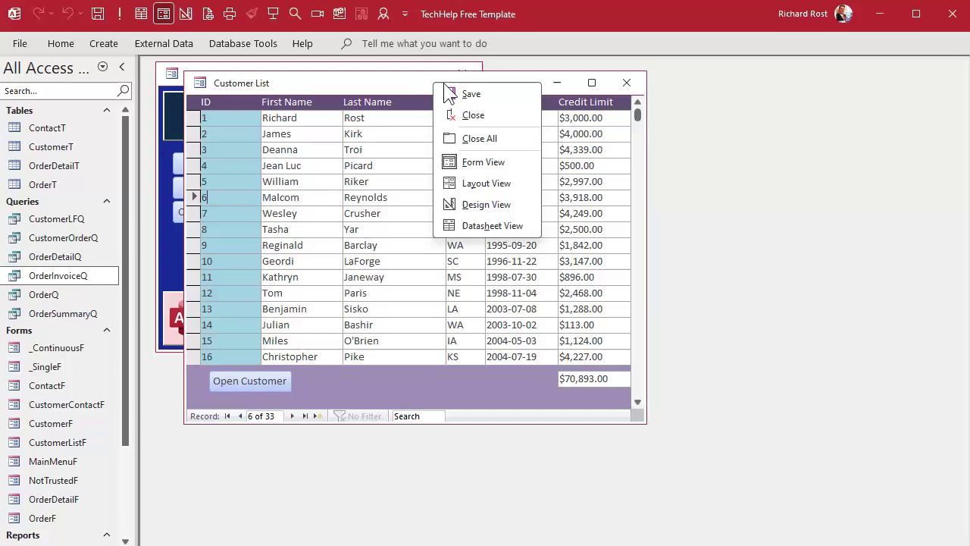
{"action": "left_click", "coordinate": [481, 210]}
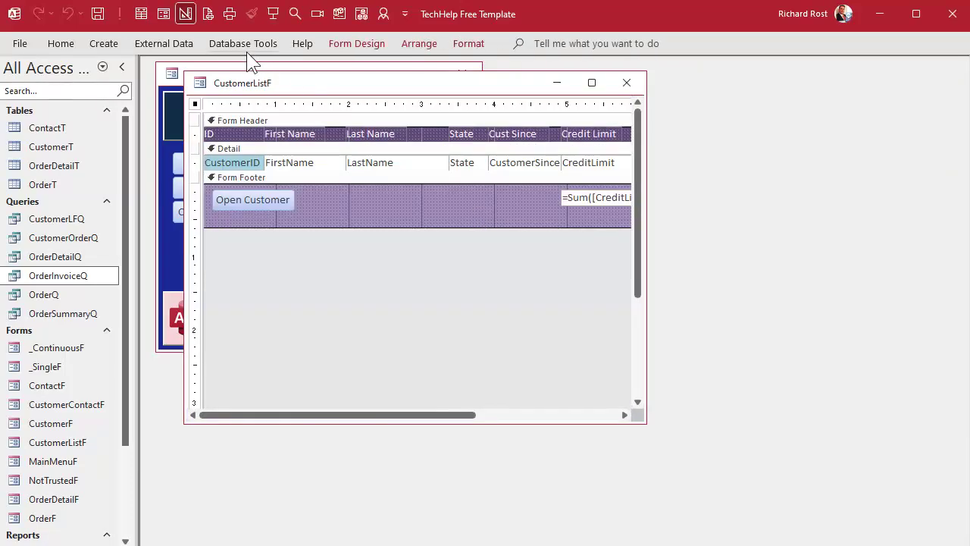
{"action": "left_click", "coordinate": [340, 46]}
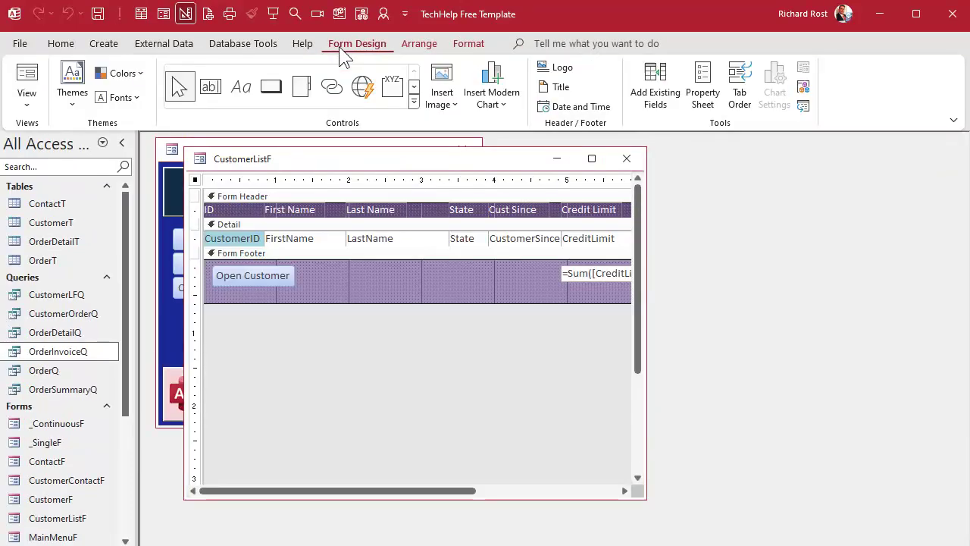
{"action": "left_click", "coordinate": [271, 86]}
{"action": "left_click", "coordinate": [350, 267]}
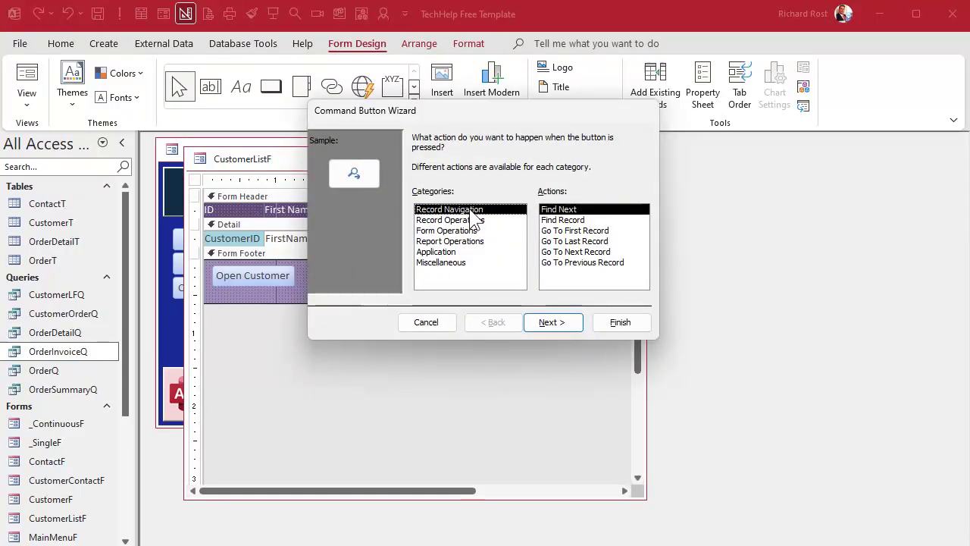
{"action": "left_click", "coordinate": [587, 253]}
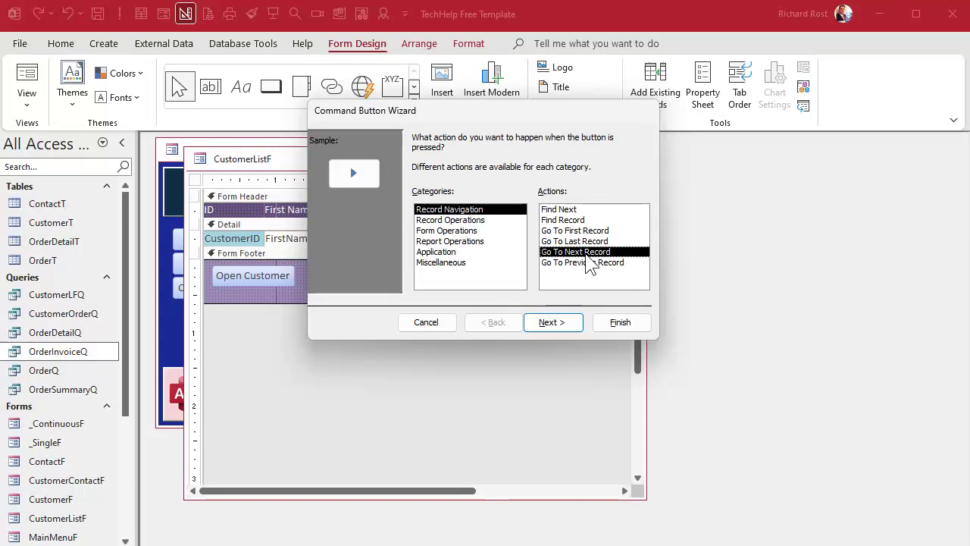
{"action": "left_click", "coordinate": [563, 325]}
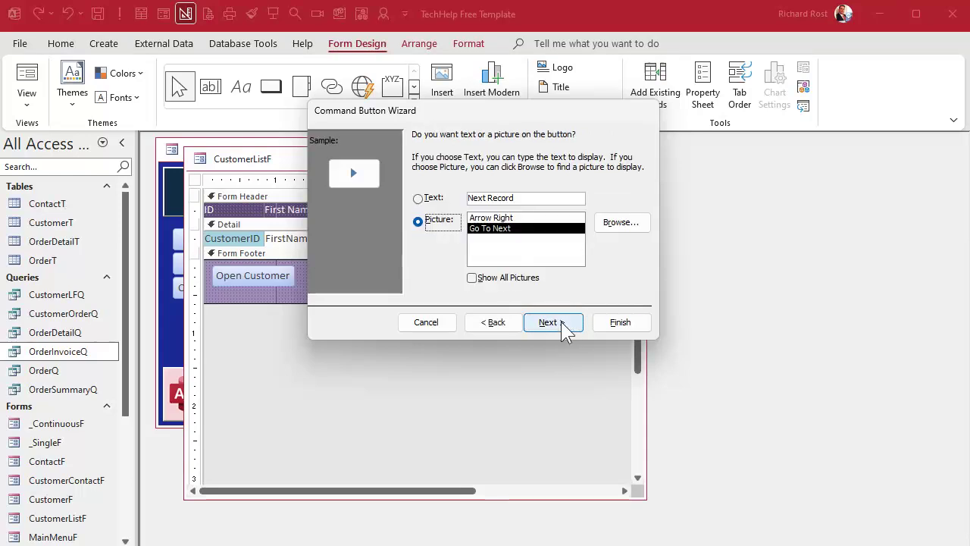
Step: Give the new button the text "Next Record (Enter)", name it NextRecordBtn, and finish the wizard
{"action": "left_click", "coordinate": [432, 198]}
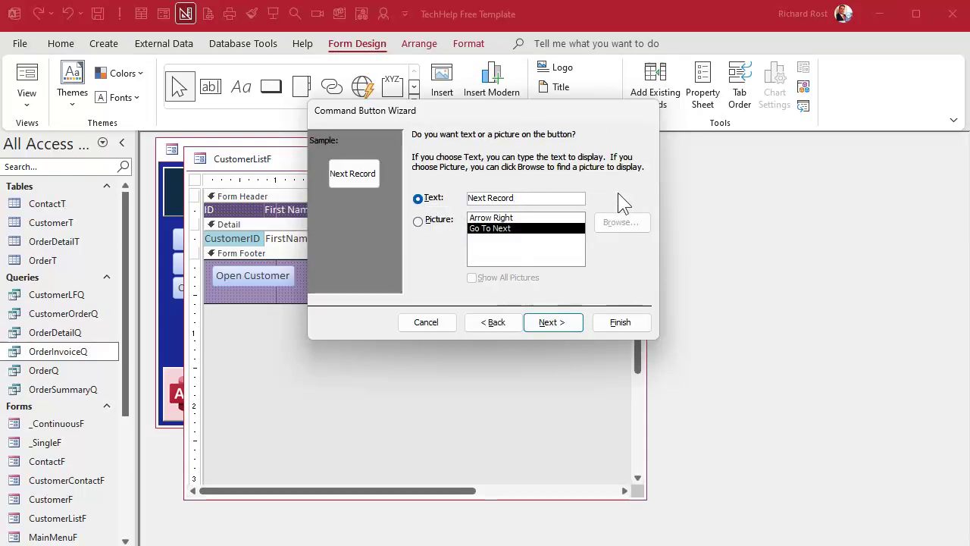
{"action": "type", "text": "(Enter"}
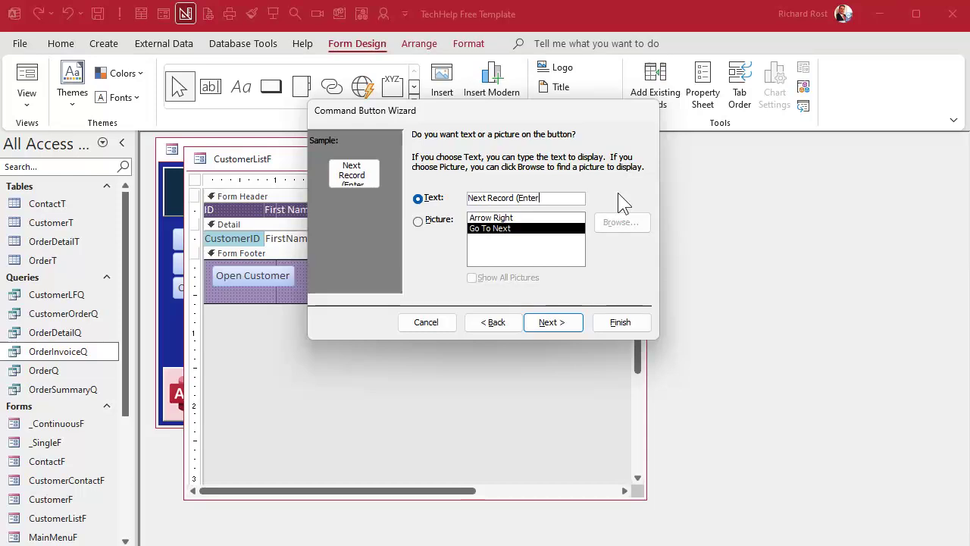
{"action": "type", "text": ")"}
{"action": "left_click", "coordinate": [552, 323]}
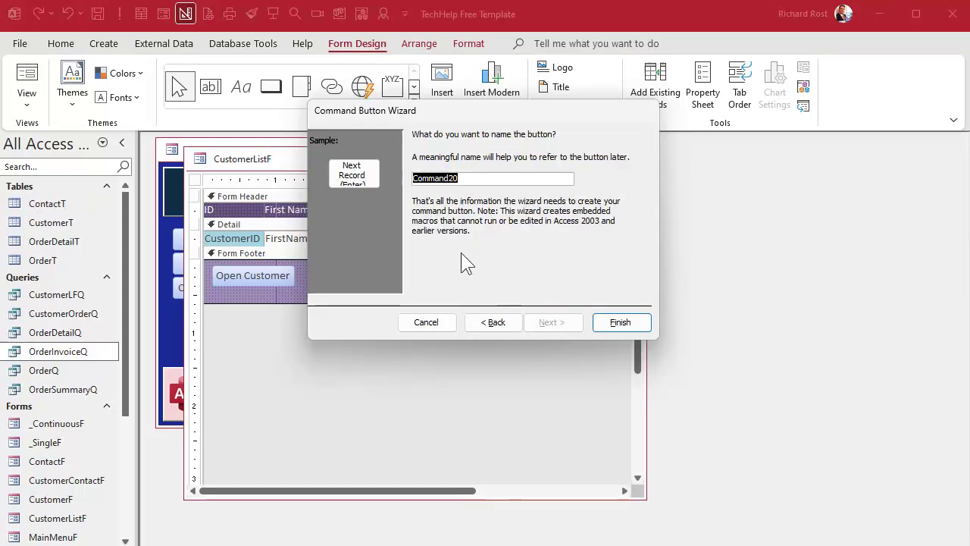
{"action": "type", "text": "Next"}
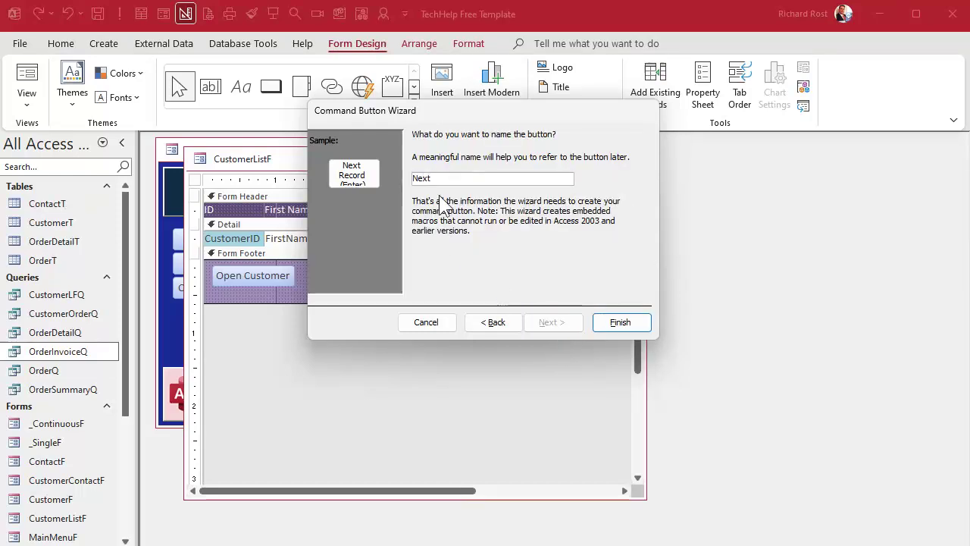
{"action": "type", "text": "RecordBtn"}
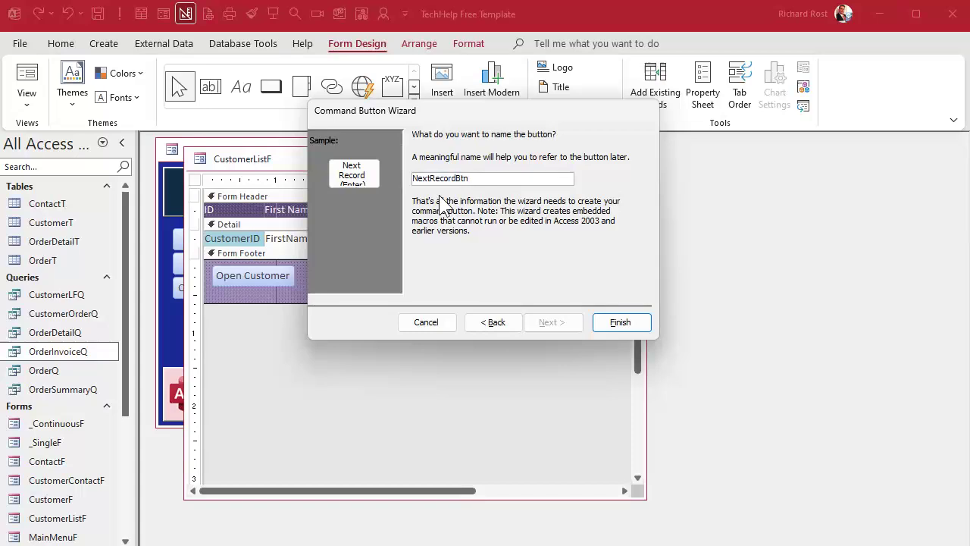
{"action": "left_click", "coordinate": [628, 324]}
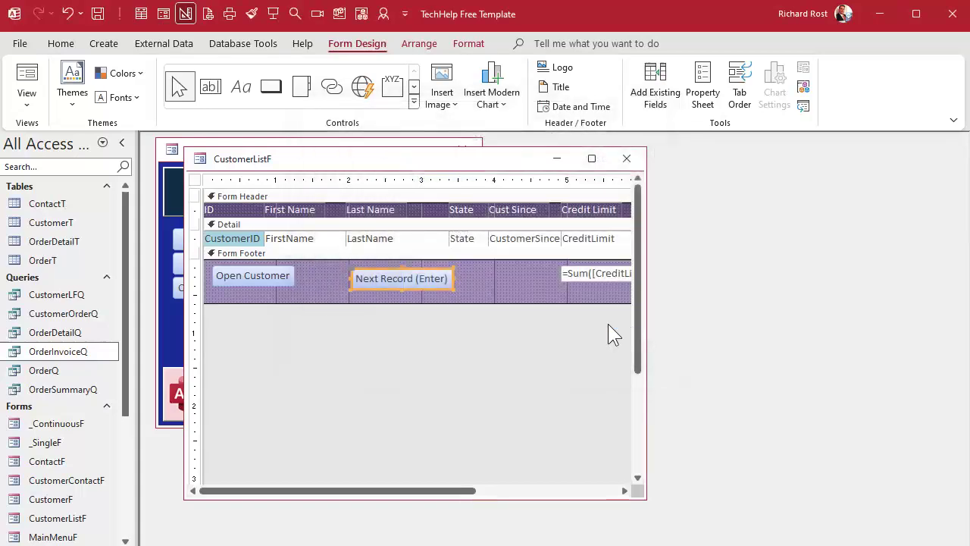
Step: Line up the Next Record button with Open Customer, shorten the form footer to about 0.45 inches, and close the form
{"action": "left_click_drag", "start_coordinate": [412, 277], "coordinate": [389, 274]}
{"action": "left_click", "coordinate": [471, 303]}
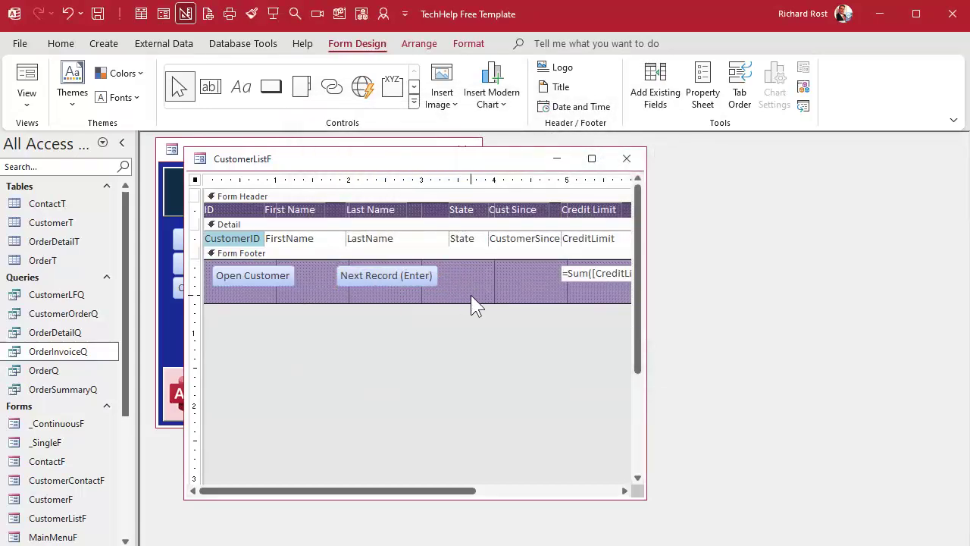
{"action": "left_click_drag", "start_coordinate": [473, 303], "coordinate": [473, 293]}
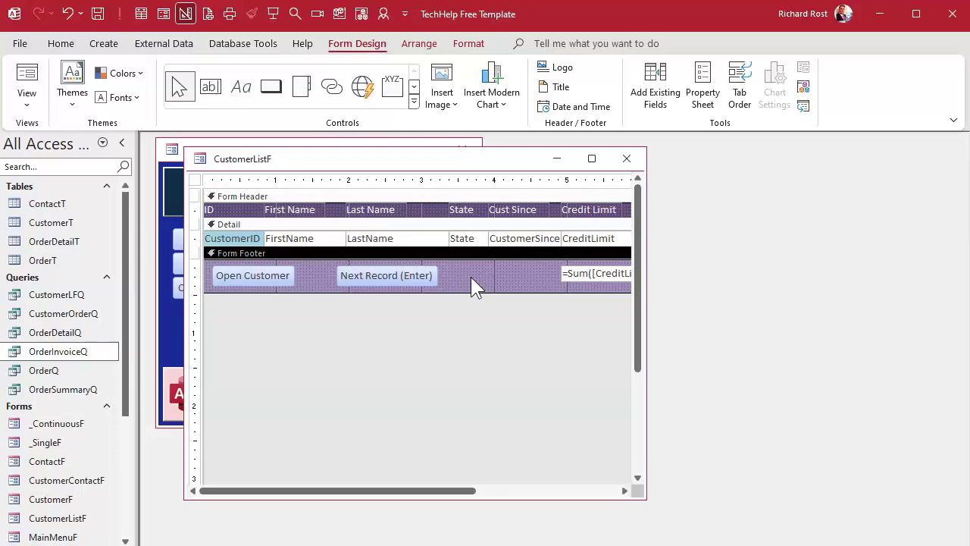
{"action": "left_click", "coordinate": [626, 156]}
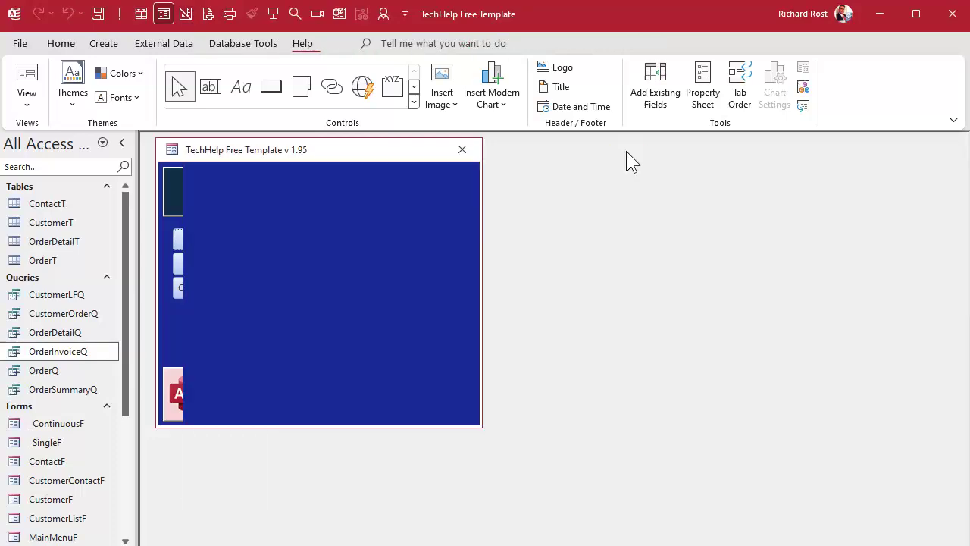
Step: Reopen the customer list and test the Next Record button by advancing through several records from different starting rows
{"action": "left_click", "coordinate": [256, 236]}
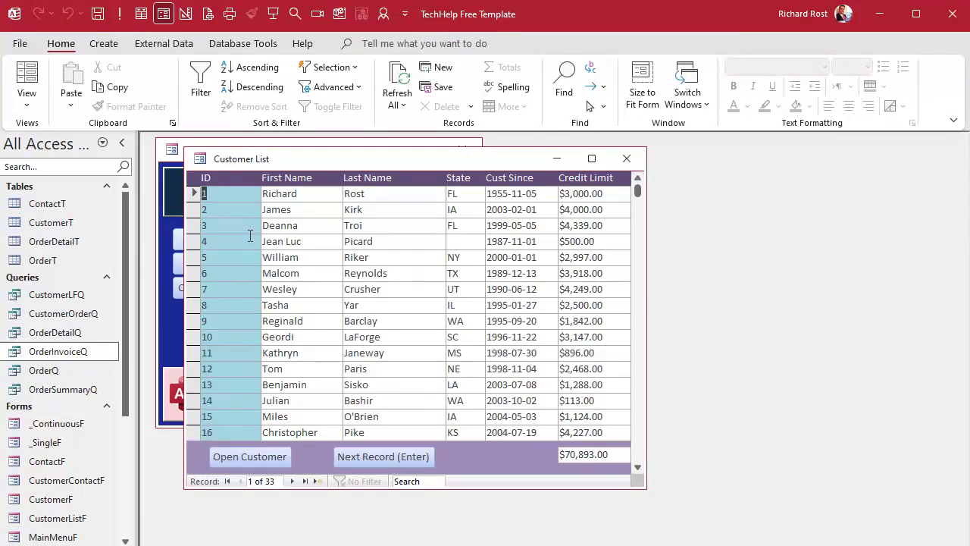
{"action": "left_click", "coordinate": [397, 454]}
{"action": "left_click", "coordinate": [398, 453]}
{"action": "left_click", "coordinate": [397, 454]}
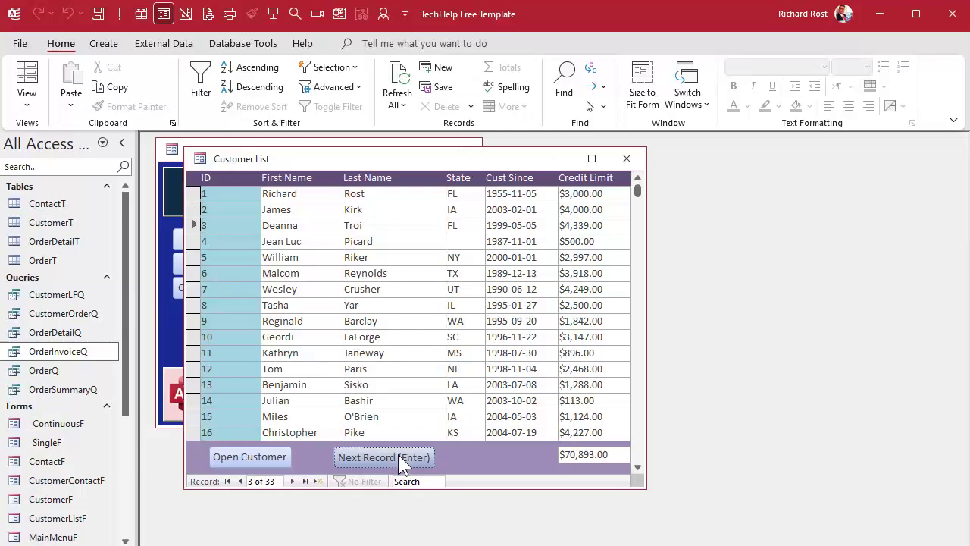
{"action": "left_click", "coordinate": [398, 454]}
{"action": "left_click", "coordinate": [398, 454]}
{"action": "left_click", "coordinate": [390, 242]}
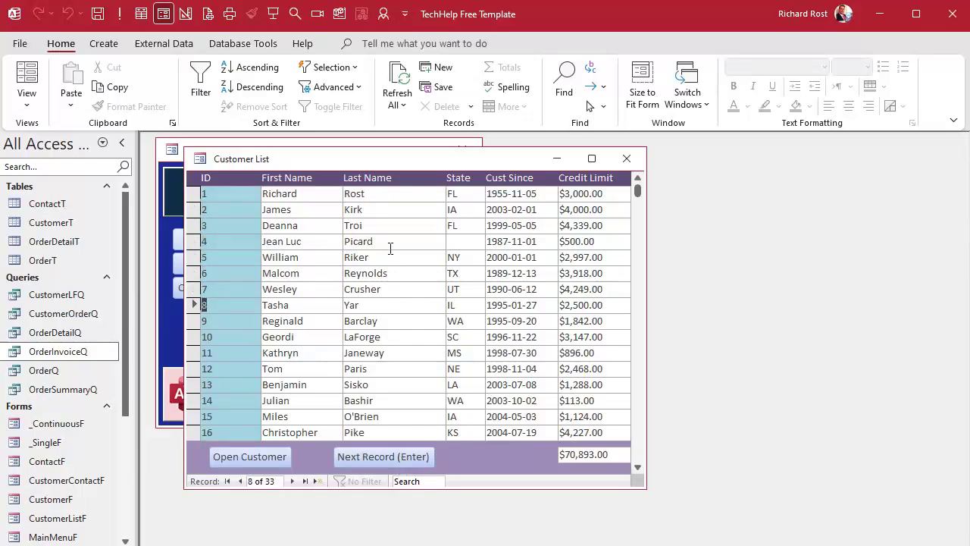
{"action": "left_click", "coordinate": [393, 461]}
{"action": "left_click", "coordinate": [393, 461]}
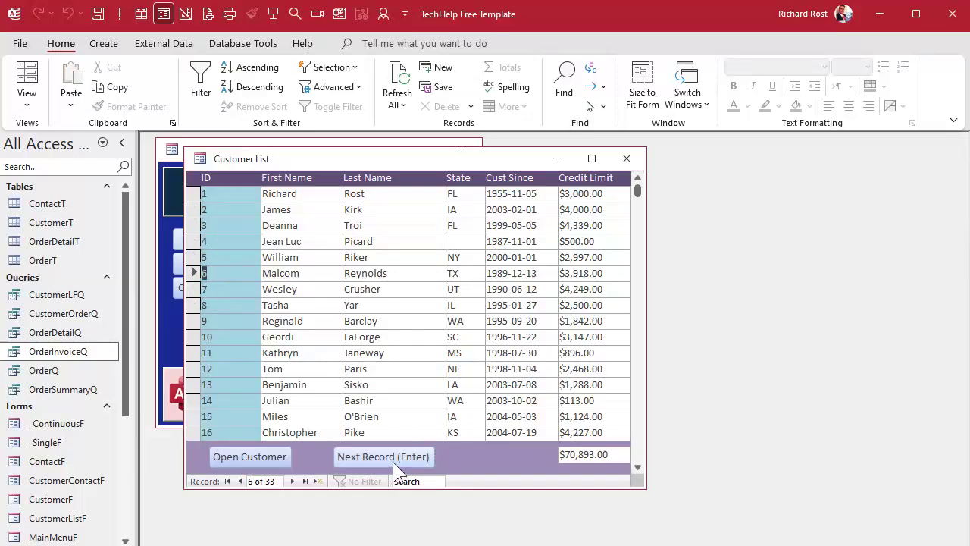
{"action": "left_click", "coordinate": [393, 461]}
{"action": "left_click", "coordinate": [392, 461]}
{"action": "left_click", "coordinate": [392, 461]}
Step: Move field by field across the current customer record to the Cust Since field
{"action": "key", "text": "Tab"}
{"action": "key", "text": "Tab"}
{"action": "key", "text": "Tab"}
{"action": "key", "text": "Tab"}
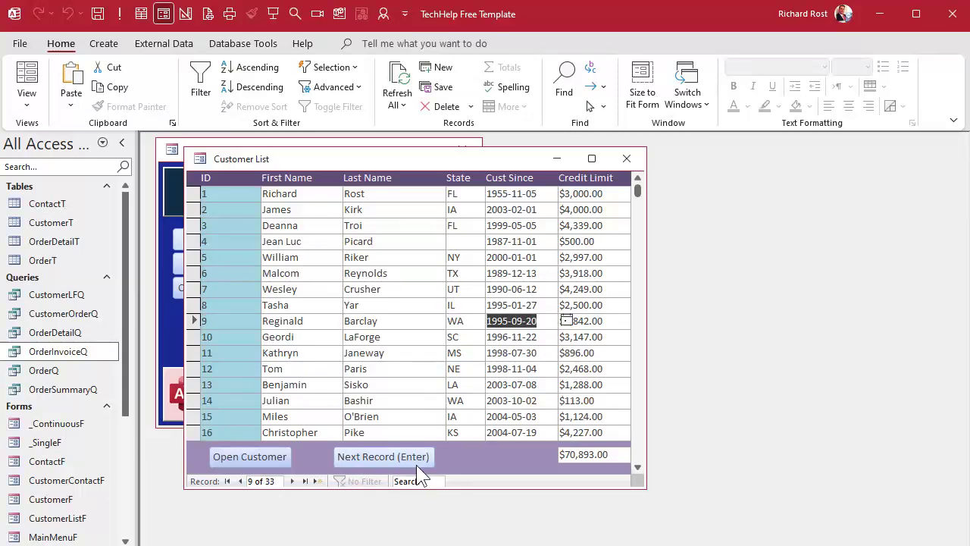
Step: In the customer list form's design, make Next Record (Enter) the form's default button and close the form
{"action": "right_click", "coordinate": [422, 161]}
{"action": "left_click", "coordinate": [473, 283]}
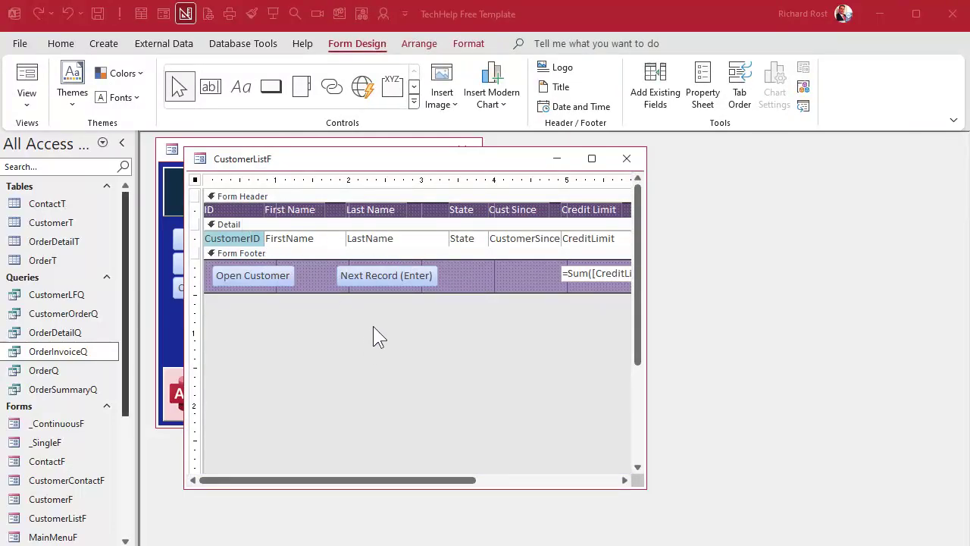
{"action": "double_click", "coordinate": [380, 278]}
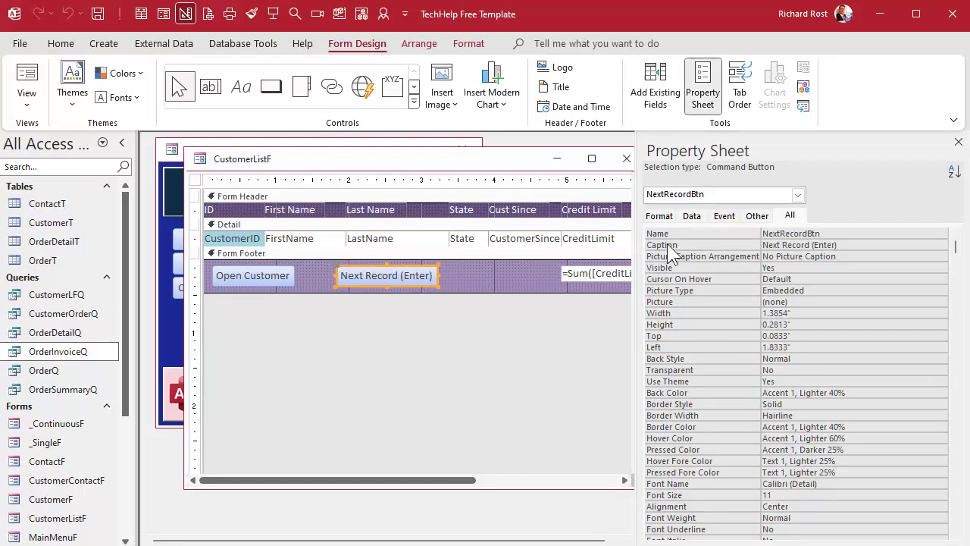
{"action": "left_click", "coordinate": [756, 216]}
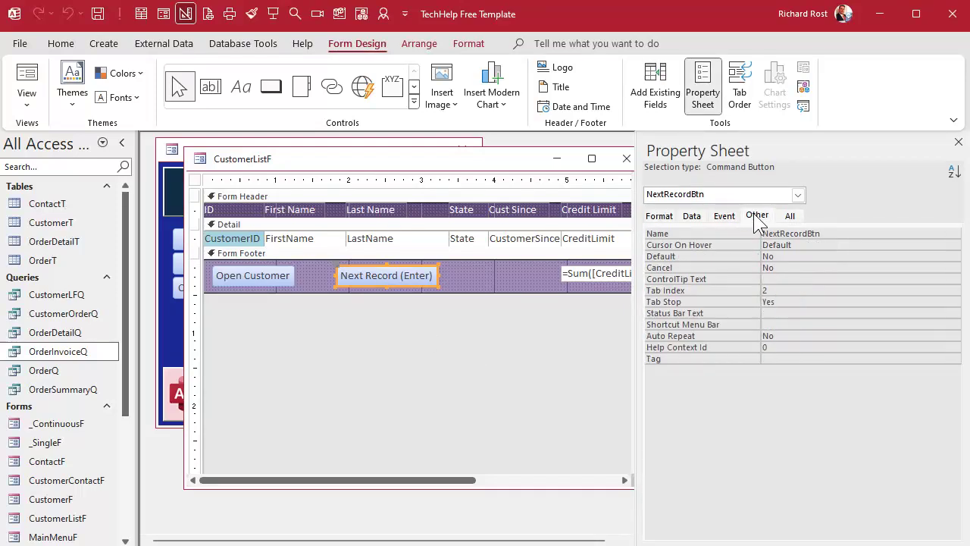
{"action": "left_click", "coordinate": [686, 255]}
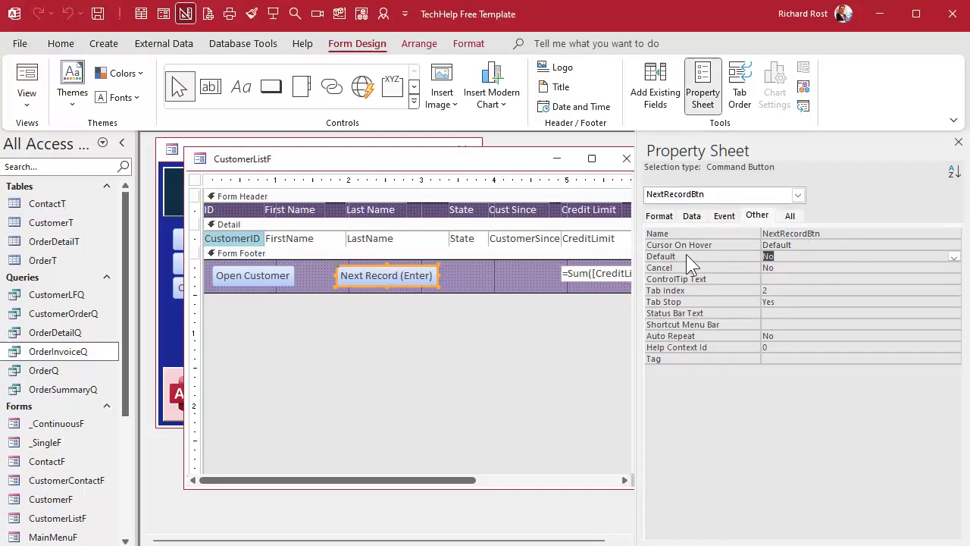
{"action": "left_click", "coordinate": [953, 257]}
{"action": "left_click", "coordinate": [930, 267]}
{"action": "left_click", "coordinate": [959, 141]}
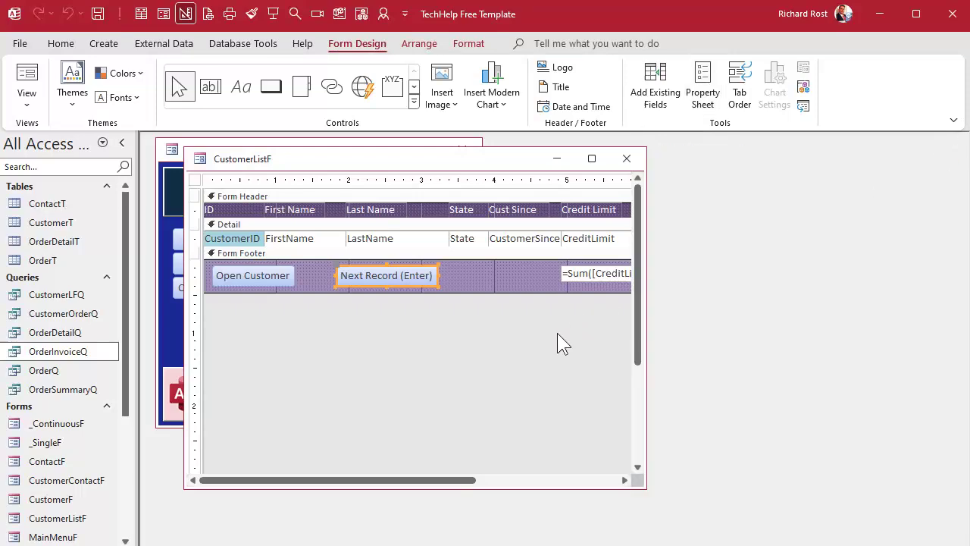
{"action": "left_click", "coordinate": [556, 338]}
{"action": "left_click", "coordinate": [626, 157]}
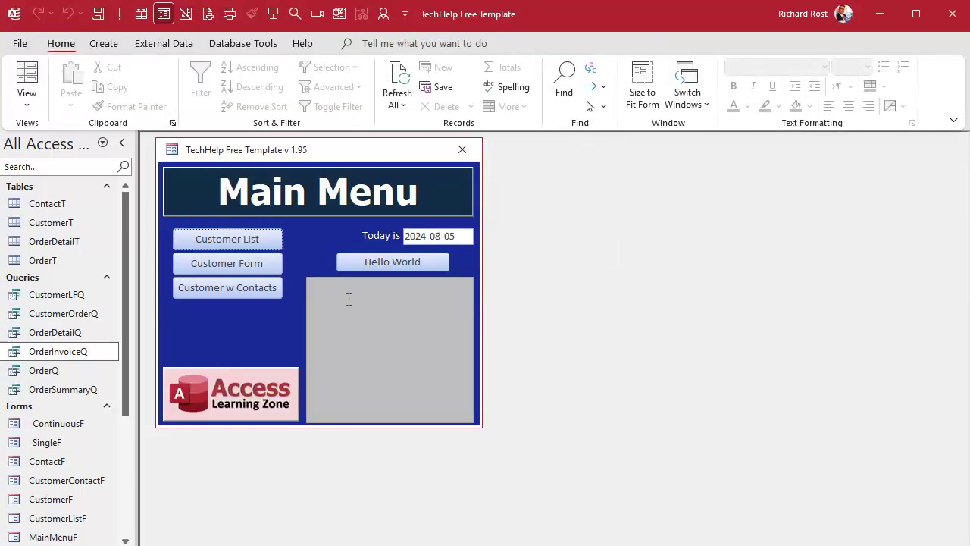
Step: Reopen the customer list and test the default button by advancing through the records from the keyboard
{"action": "left_click", "coordinate": [253, 238]}
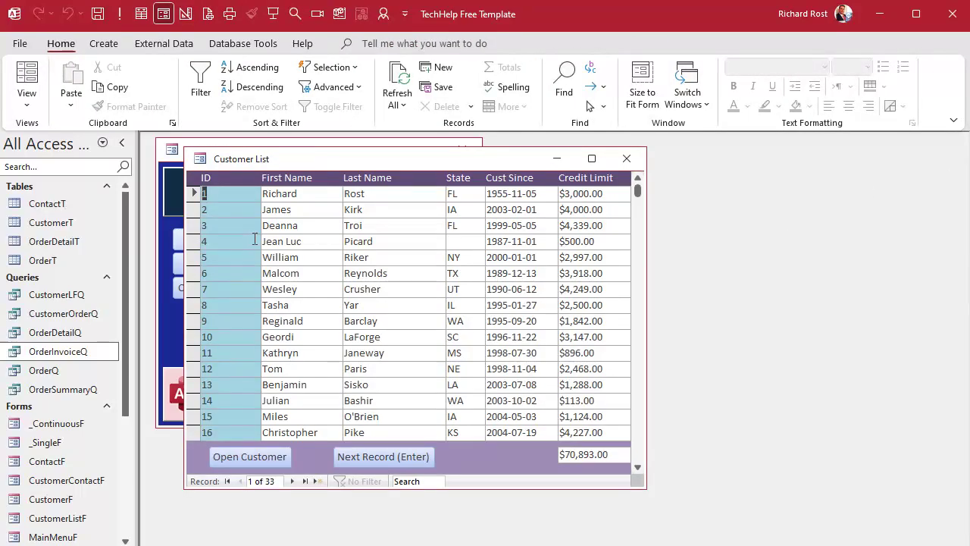
{"action": "key", "text": "Return"}
{"action": "key", "text": "Return"}
{"action": "key", "text": "Return"}
{"action": "key", "text": "Return"}
{"action": "key", "text": "Return"}
{"action": "key", "text": "Return"}
{"action": "key", "text": "Return"}
{"action": "key", "text": "Return"}
{"action": "key", "text": "Return"}
{"action": "key", "text": "Return"}
{"action": "key", "text": "Return"}
{"action": "key", "text": "Return"}
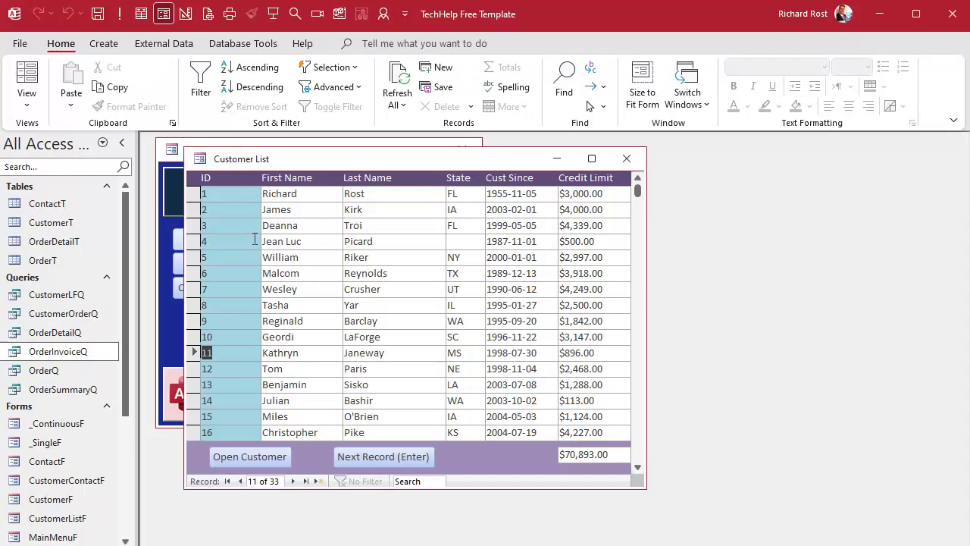
Step: Open the customer list form in Design View and select its Next Record (Enter) button
{"action": "right_click", "coordinate": [478, 161]}
{"action": "left_click", "coordinate": [547, 277]}
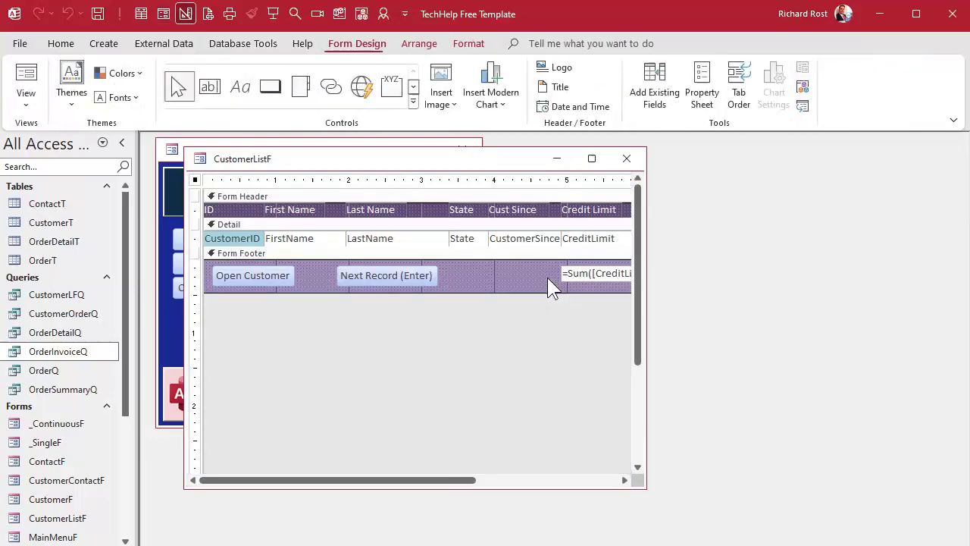
{"action": "left_click", "coordinate": [393, 280]}
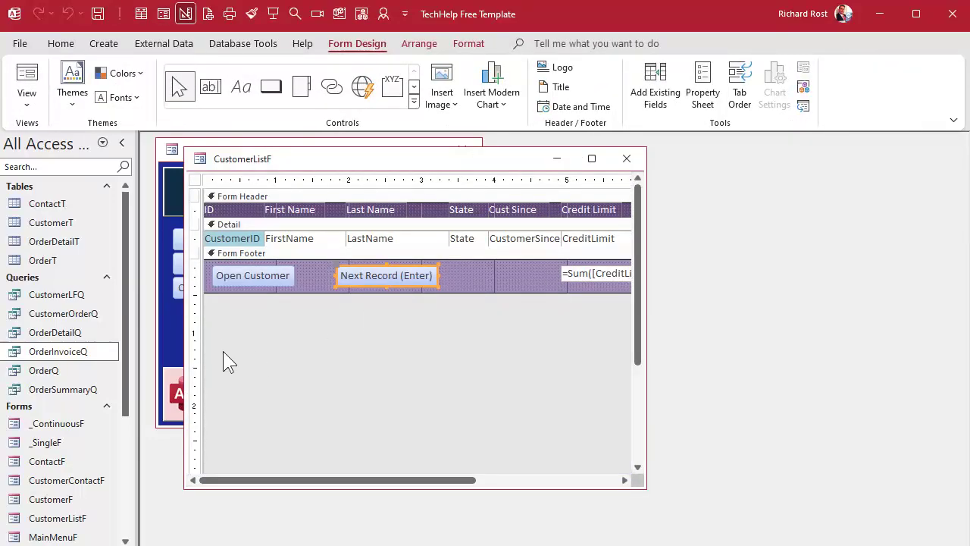
Step: Open the customer form in Design View, enlarge its window, and extend the Detail section to about 2.8 inches tall
{"action": "left_click", "coordinate": [178, 252]}
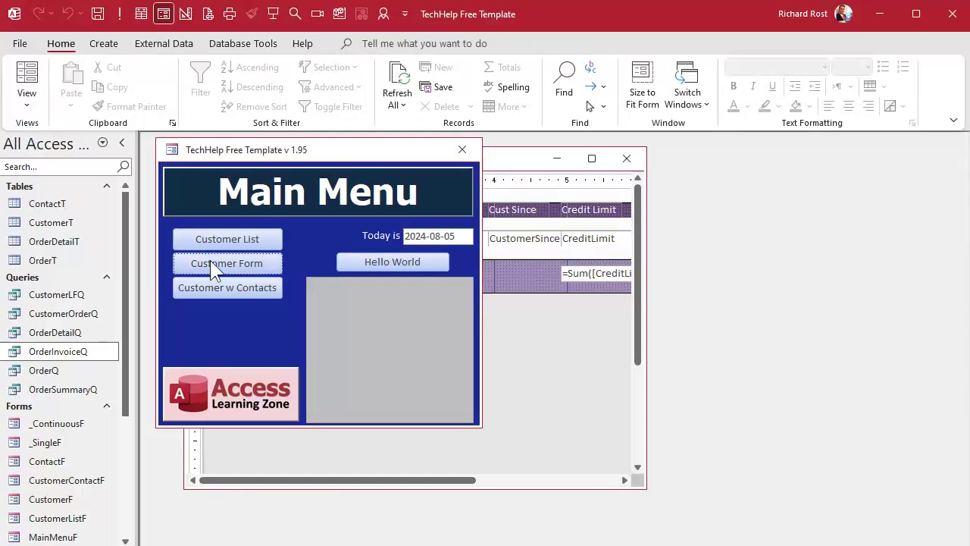
{"action": "left_click", "coordinate": [210, 259]}
{"action": "right_click", "coordinate": [444, 208]}
{"action": "left_click", "coordinate": [487, 329]}
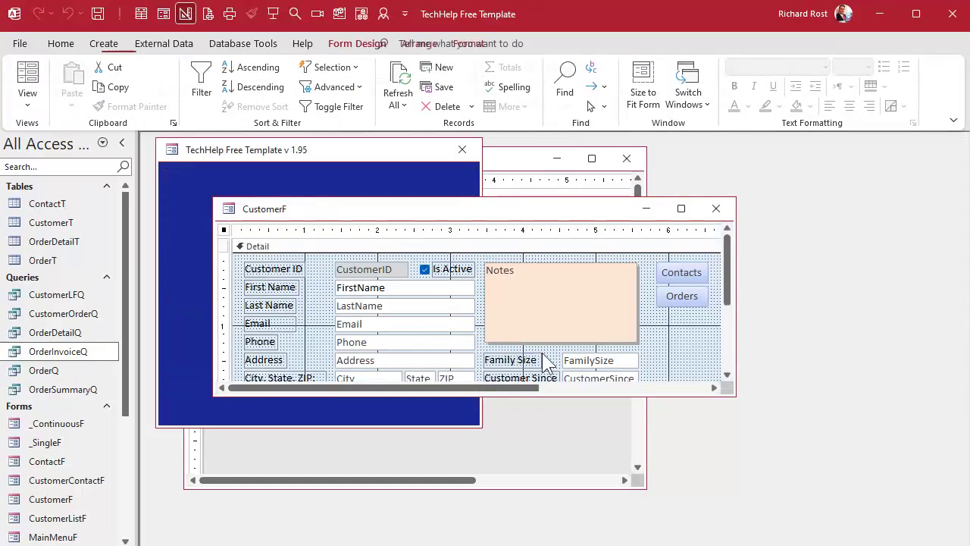
{"action": "left_click_drag", "start_coordinate": [730, 393], "coordinate": [817, 503]}
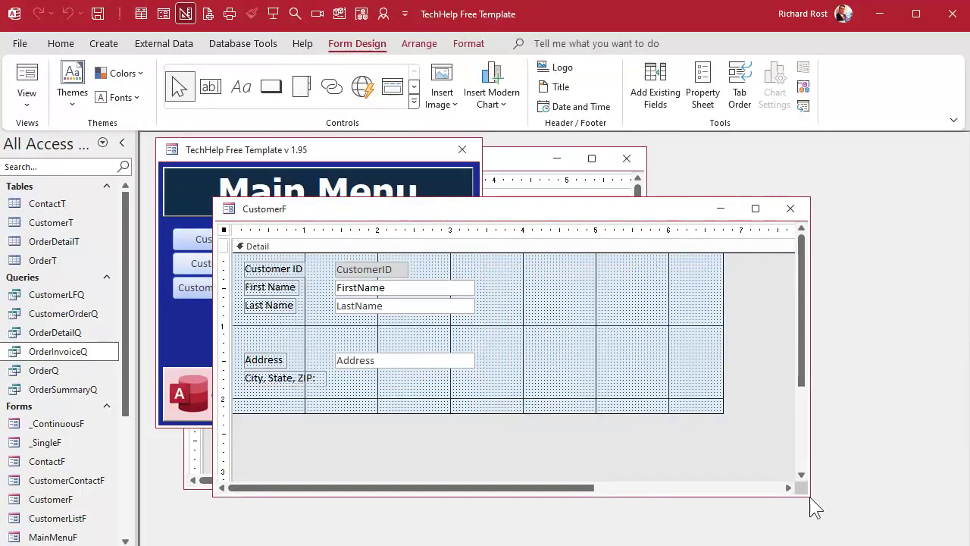
{"action": "left_click_drag", "start_coordinate": [669, 413], "coordinate": [662, 456]}
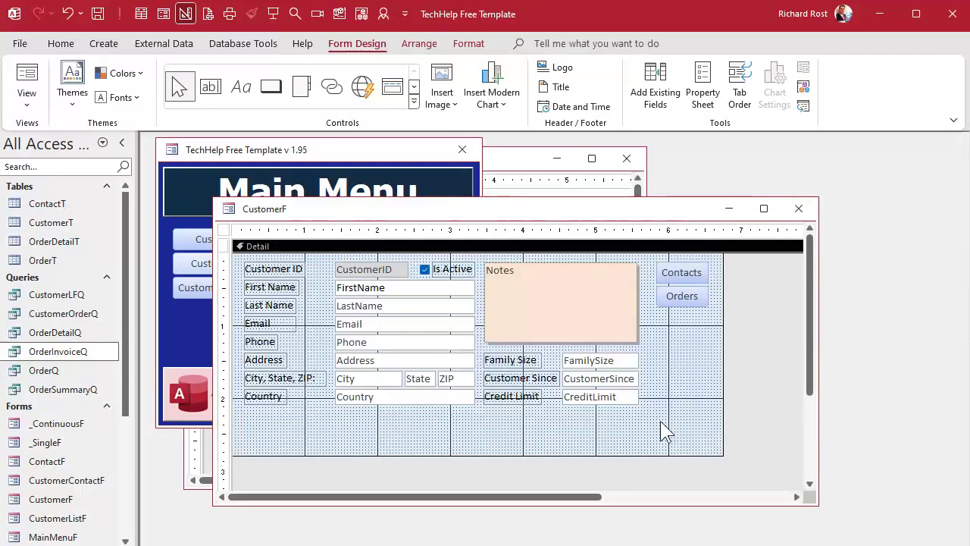
Step: Place the copied Next Record (Enter) button beneath the Country field and shorten the Detail section to about 2.6 inches
{"action": "left_click_drag", "start_coordinate": [335, 417], "coordinate": [412, 432]}
{"action": "left_click_drag", "start_coordinate": [480, 456], "coordinate": [479, 444]}
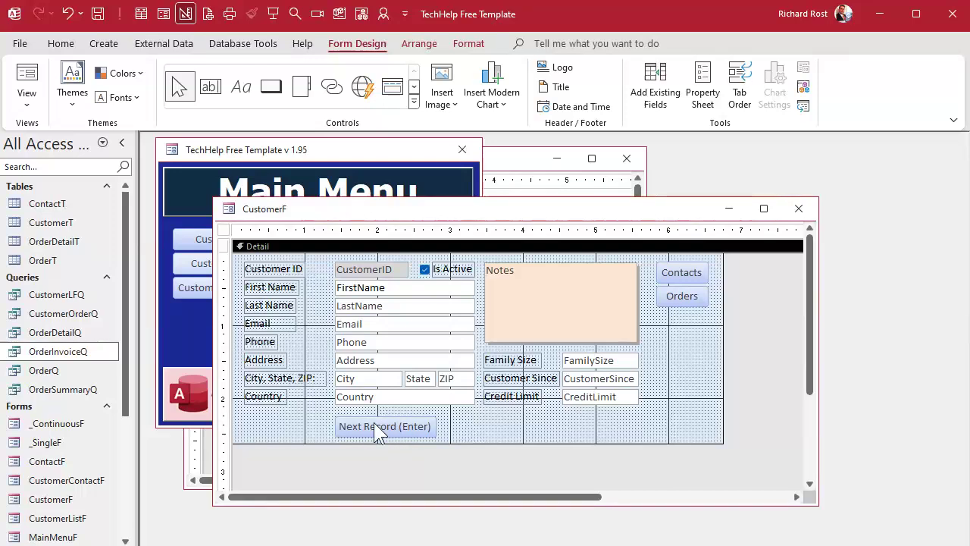
{"action": "left_click", "coordinate": [398, 425]}
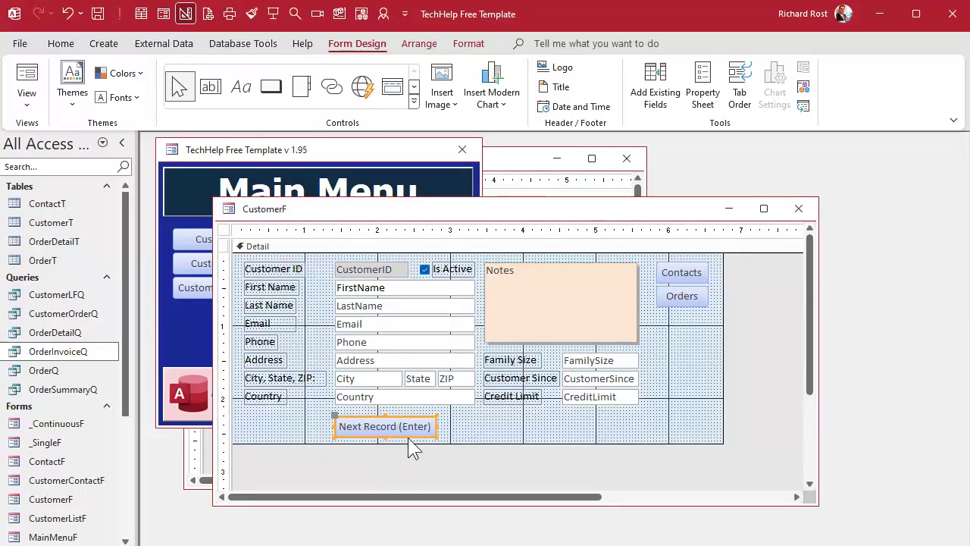
Step: Make Next Record (Enter) the customer form's default button, then close both the customer form and the customer list form
{"action": "double_click", "coordinate": [408, 439]}
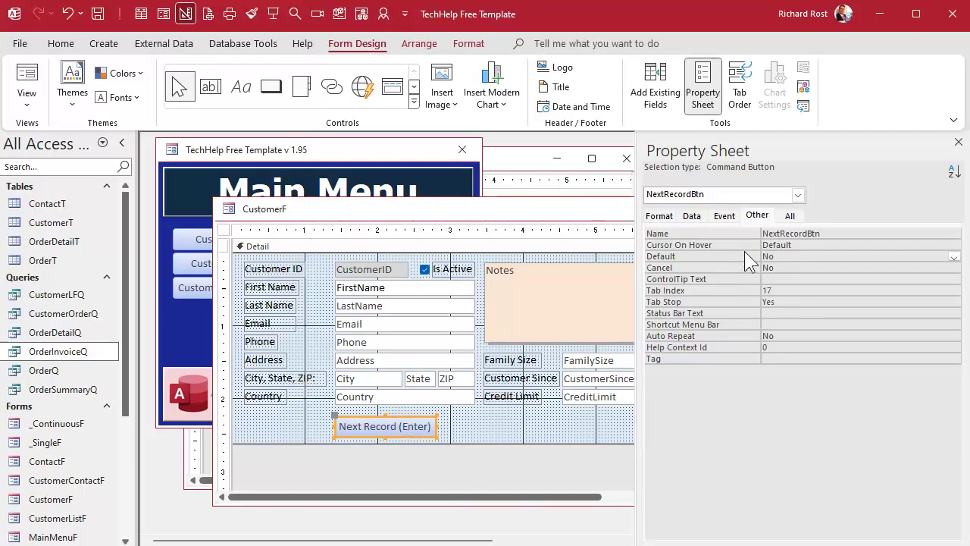
{"action": "double_click", "coordinate": [790, 256]}
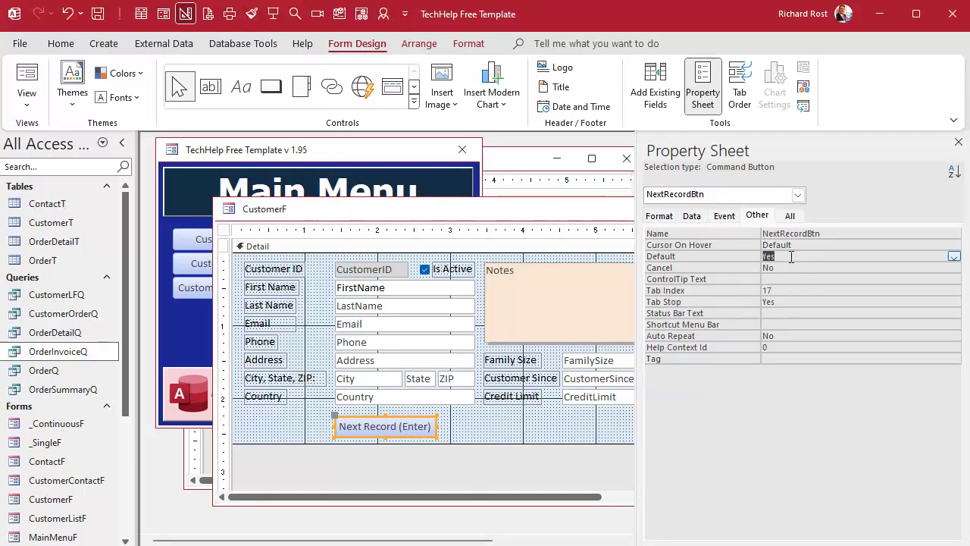
{"action": "left_click", "coordinate": [958, 142]}
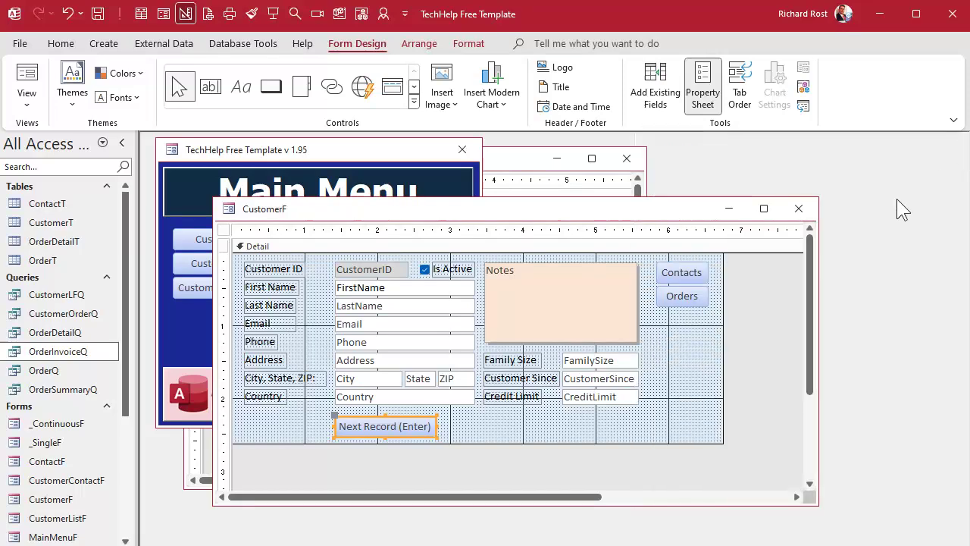
{"action": "left_click", "coordinate": [799, 208]}
{"action": "left_click", "coordinate": [626, 158]}
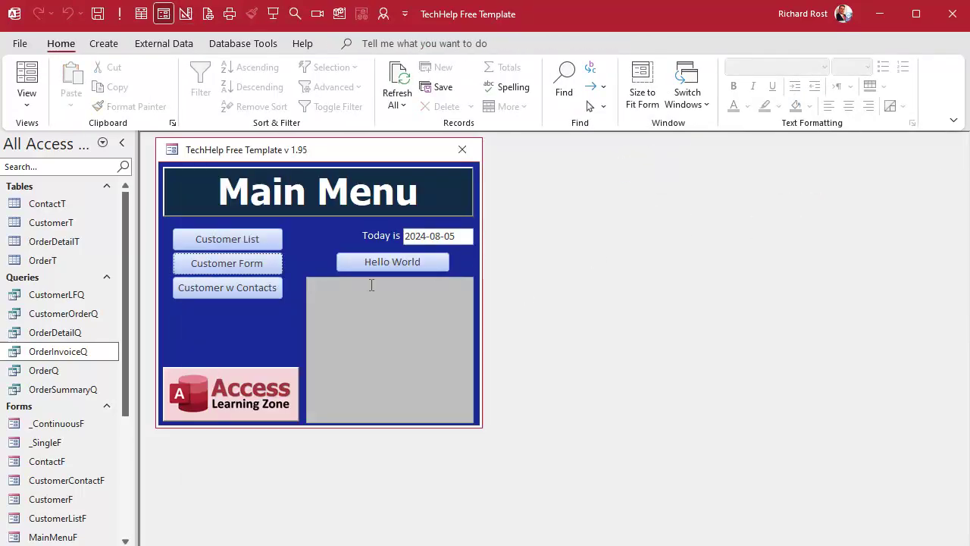
Step: Reopen the customer form, move through a few fields to Phone, and test advancing through records with the default button
{"action": "left_click", "coordinate": [251, 261]}
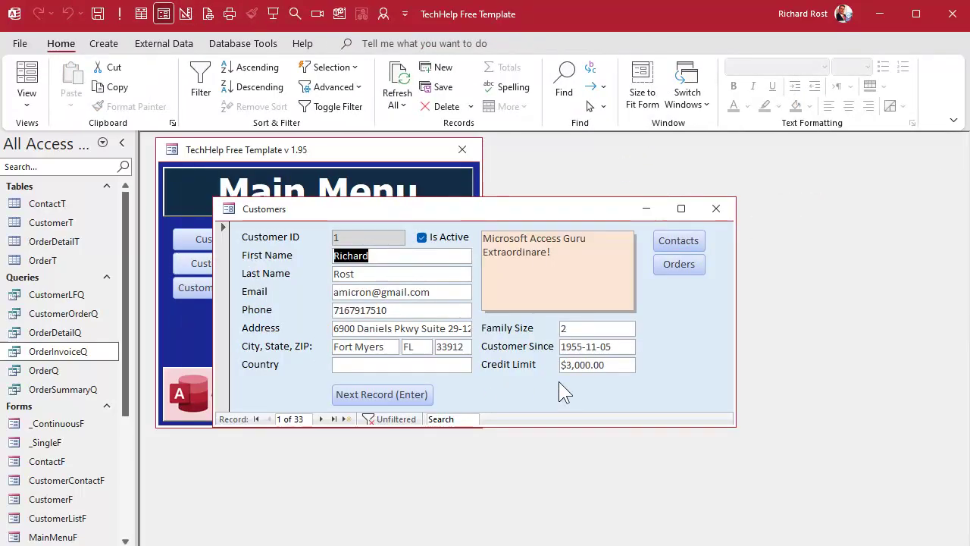
{"action": "key", "text": "Tab"}
{"action": "key", "text": "Tab"}
{"action": "key", "text": "Tab"}
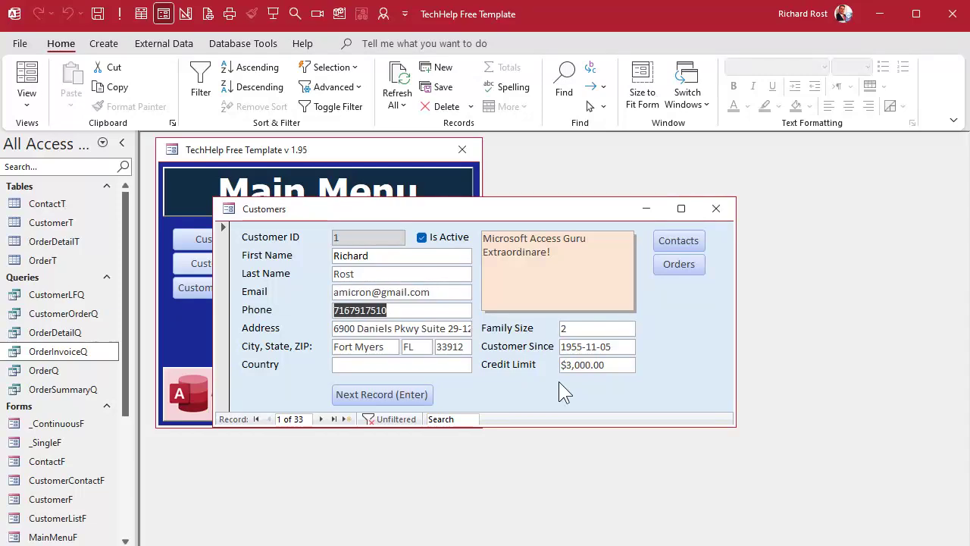
{"action": "key", "text": "Return"}
{"action": "key", "text": "Return"}
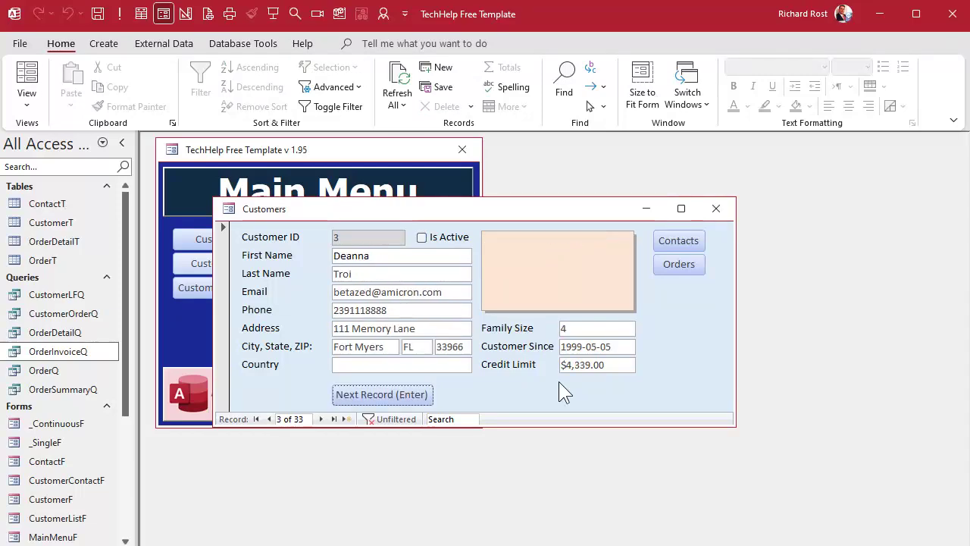
{"action": "key", "text": "Return"}
{"action": "key", "text": "Return"}
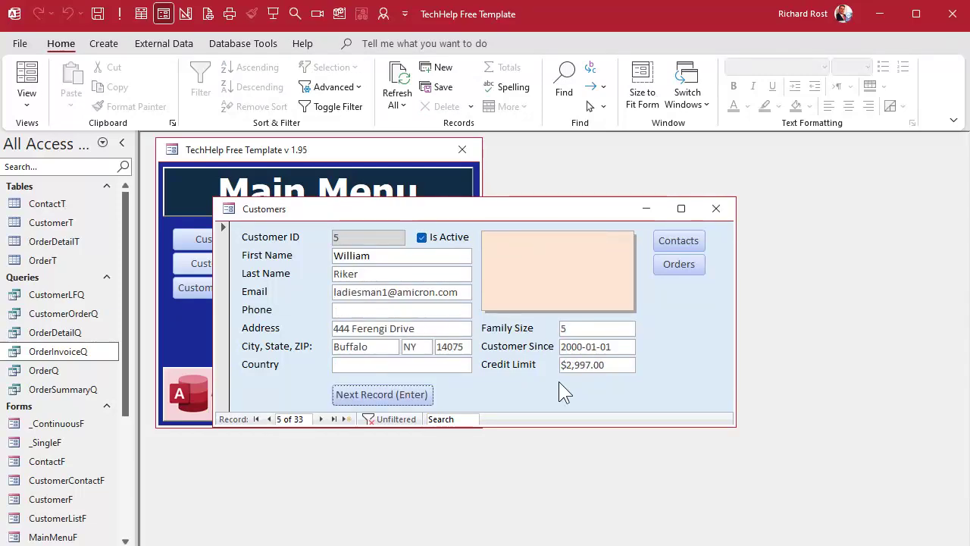
{"action": "key", "text": "Return"}
{"action": "key", "text": "Return"}
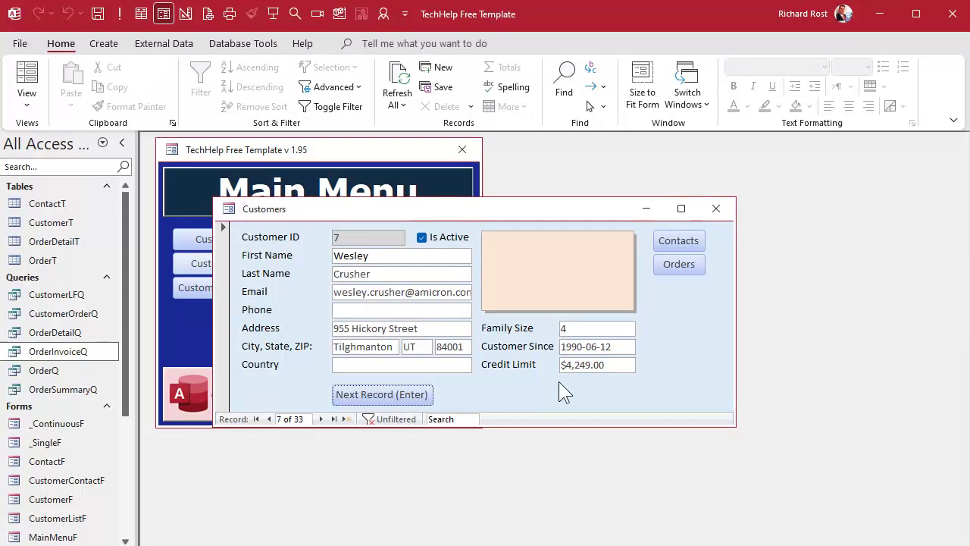
{"action": "key", "text": "Return"}
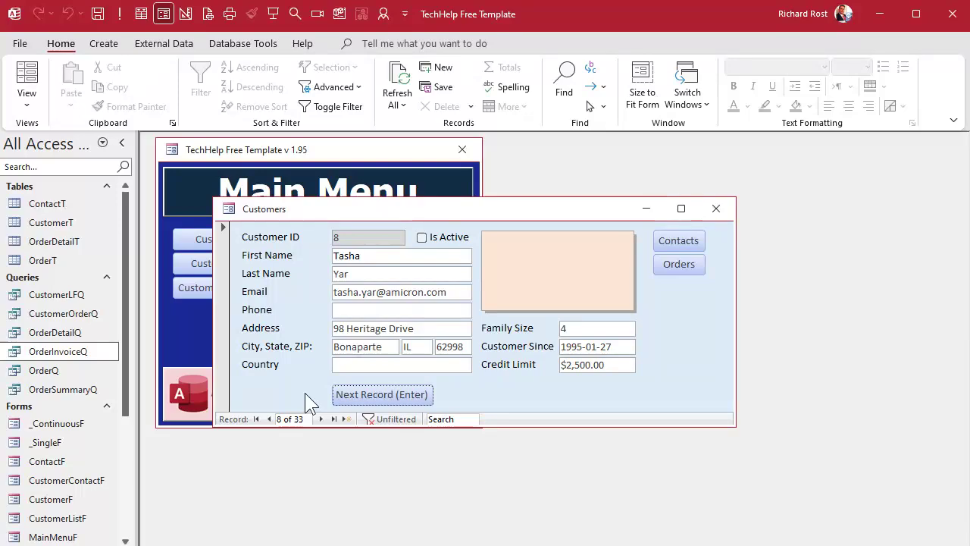
Step: In the customer form's design, add a command button beside Next Record that uses the Go To Previous Record action
{"action": "right_click", "coordinate": [521, 394]}
{"action": "left_click", "coordinate": [575, 445]}
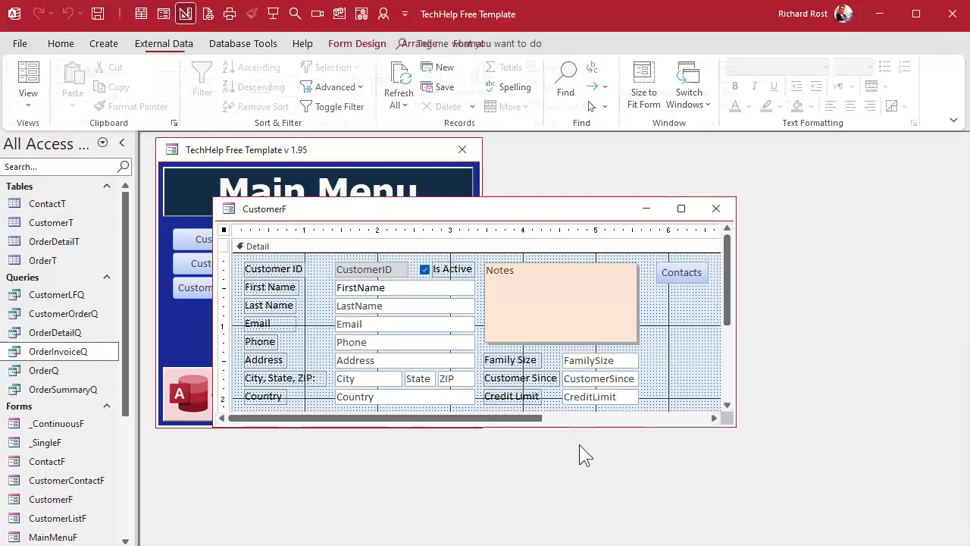
{"action": "left_click_drag", "start_coordinate": [580, 426], "coordinate": [595, 505]}
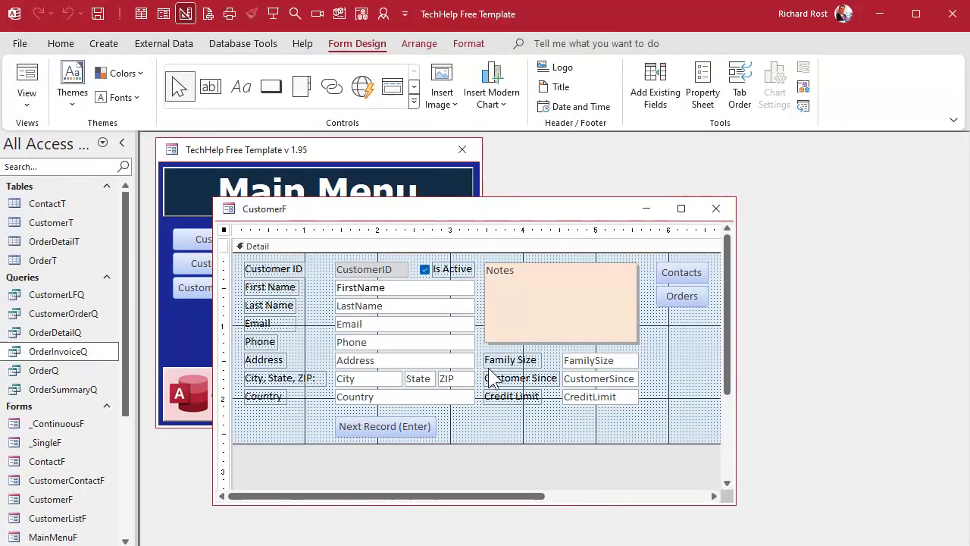
{"action": "left_click", "coordinate": [270, 87]}
{"action": "left_click", "coordinate": [279, 413]}
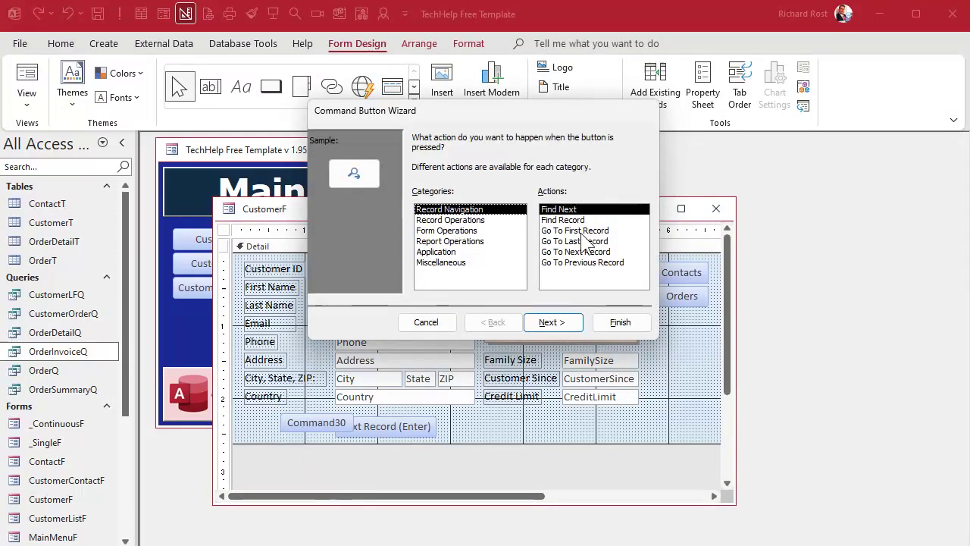
{"action": "left_click", "coordinate": [604, 262]}
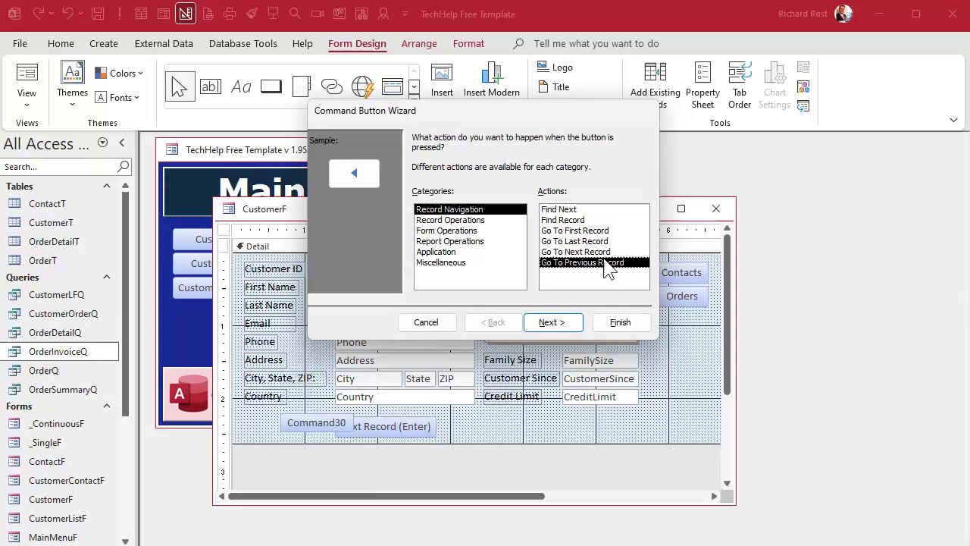
{"action": "left_click", "coordinate": [551, 322]}
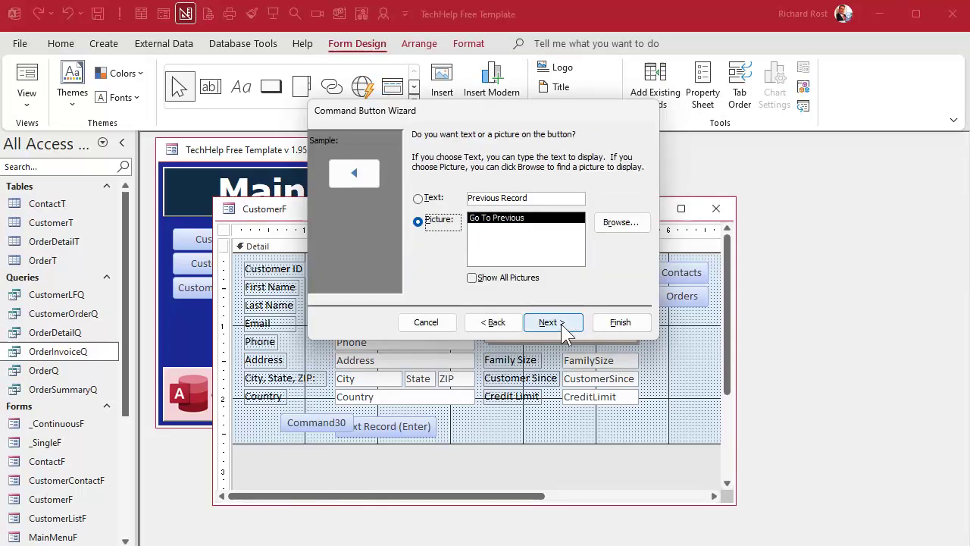
Step: Give the new button the text Prev, name it PrevRecordBtn, and finish the wizard
{"action": "left_click", "coordinate": [420, 199]}
{"action": "left_click_drag", "start_coordinate": [467, 198], "coordinate": [565, 195]}
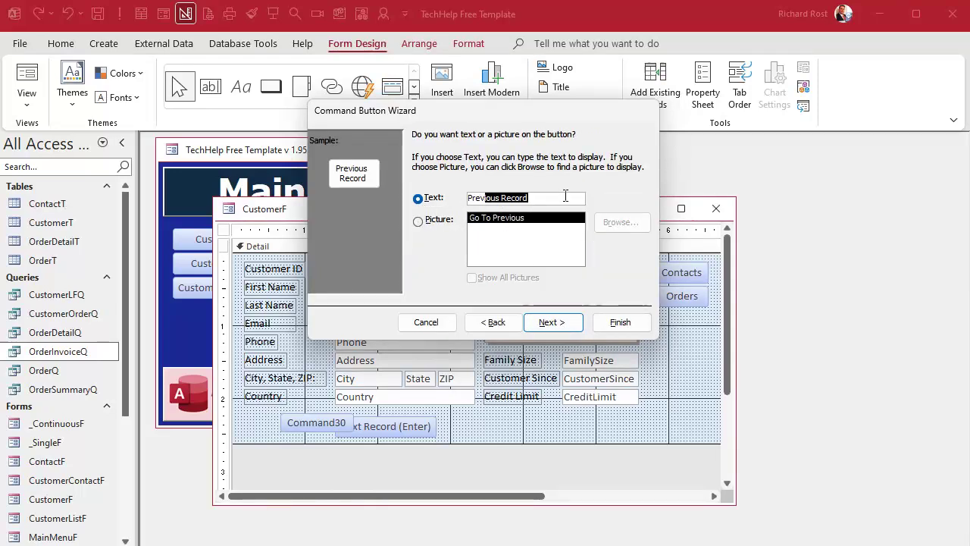
{"action": "type", "text": "Prev"}
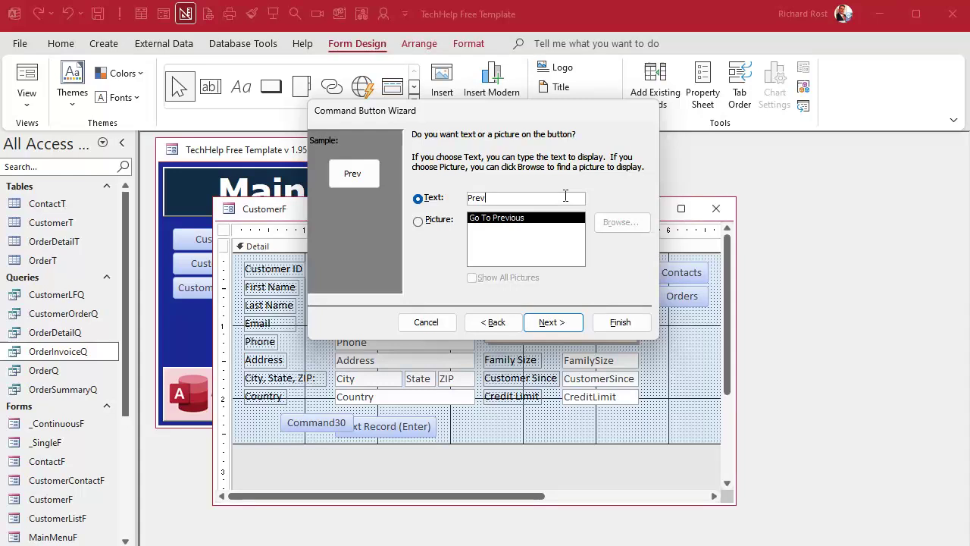
{"action": "left_click", "coordinate": [568, 322]}
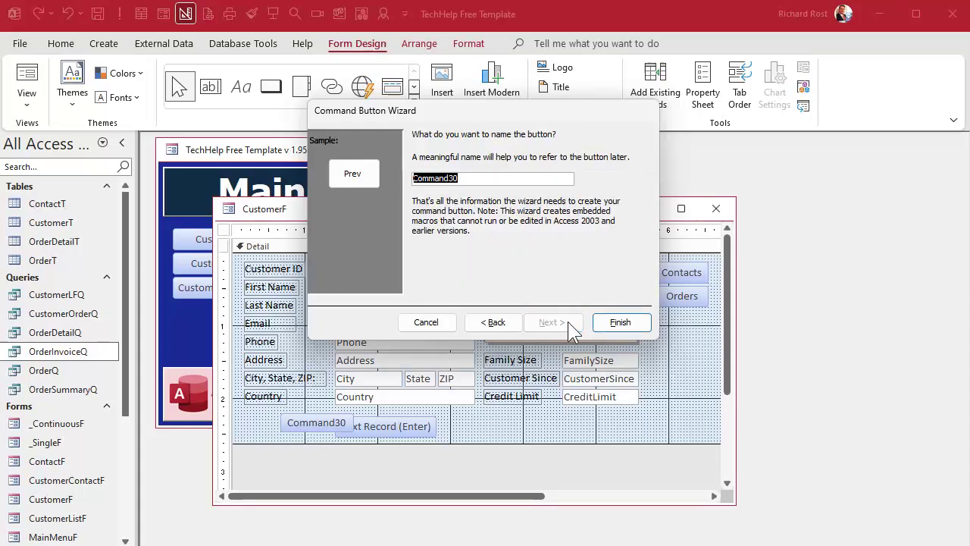
{"action": "type", "text": "Prev"}
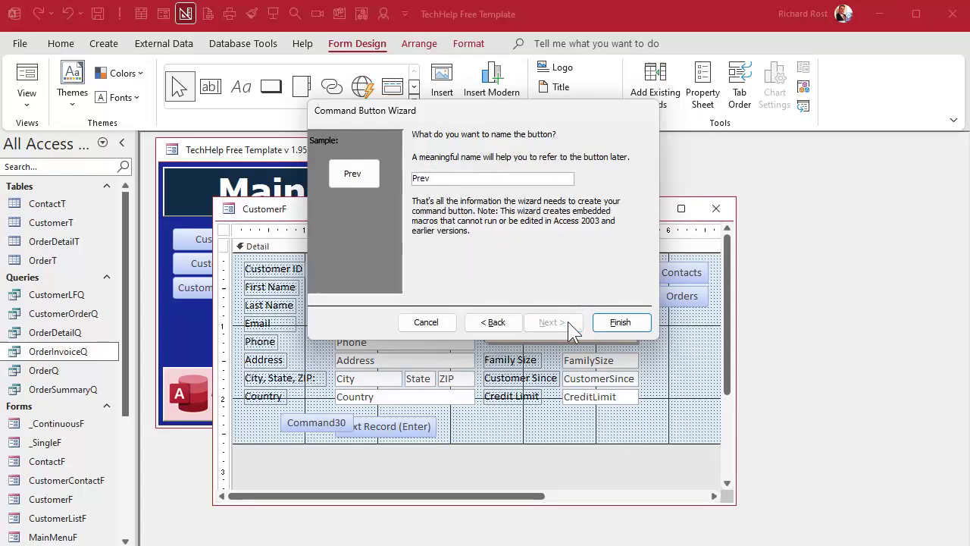
{"action": "type", "text": "RecordBtn"}
{"action": "key", "text": "Return"}
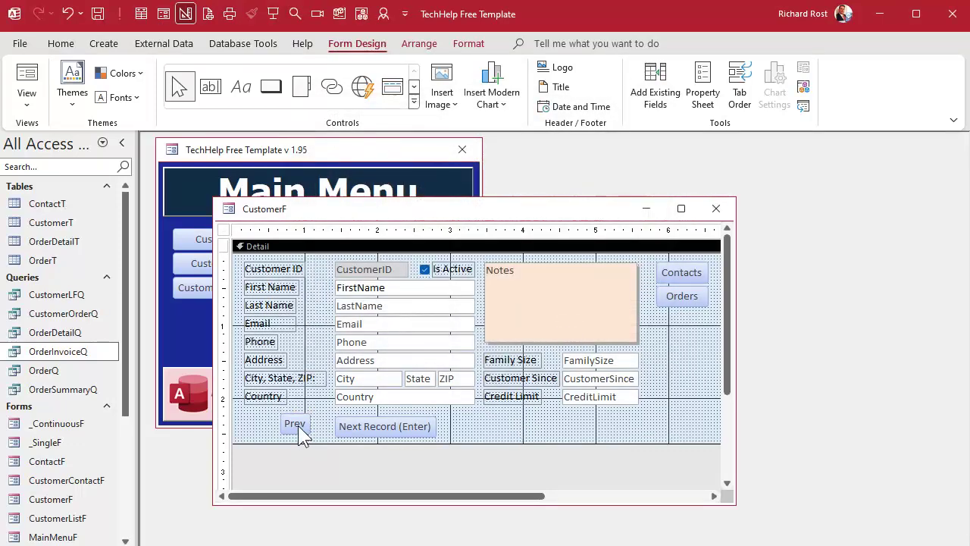
Step: Move the Prev button directly beside Next Record (Enter) and change its caption to &Prev
{"action": "left_click_drag", "start_coordinate": [301, 431], "coordinate": [317, 429]}
{"action": "left_click", "coordinate": [335, 506]}
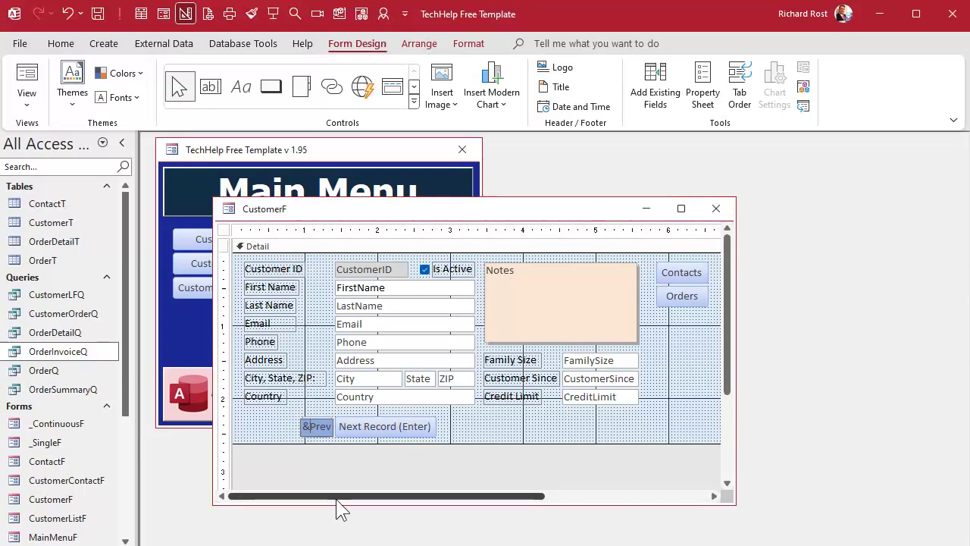
{"action": "type", "text": "&"}
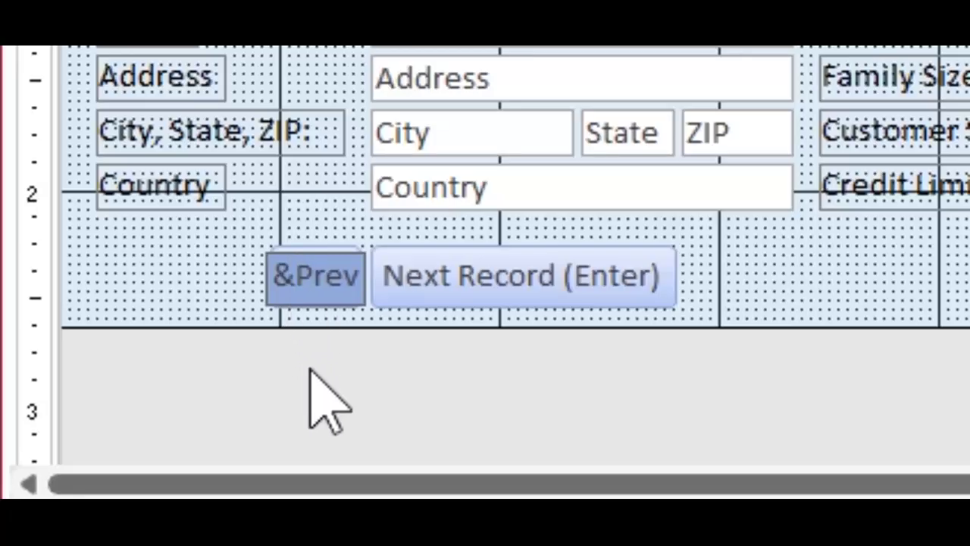
{"action": "key", "text": "Return"}
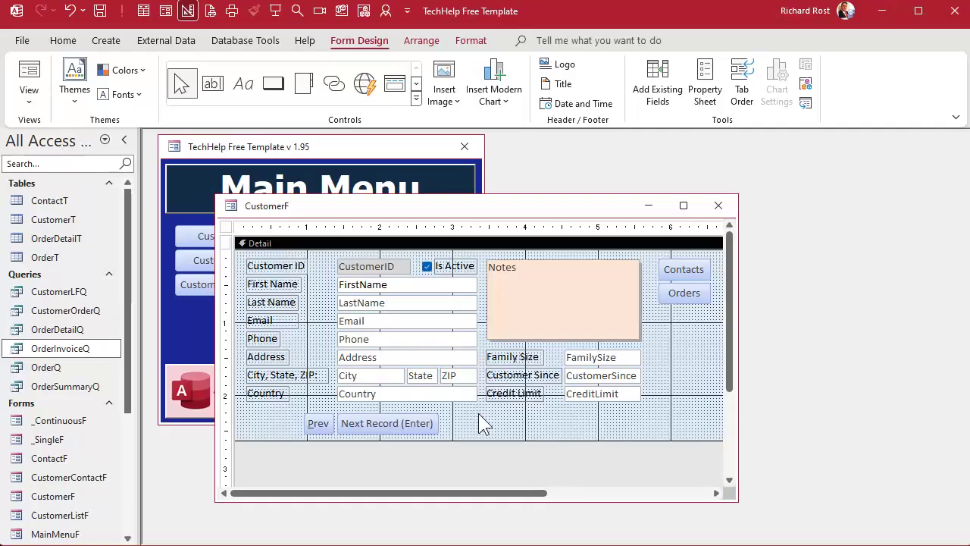
Step: Close and reopen the customer form, and advance four records using its default button
{"action": "left_click", "coordinate": [717, 205]}
{"action": "left_click", "coordinate": [221, 264]}
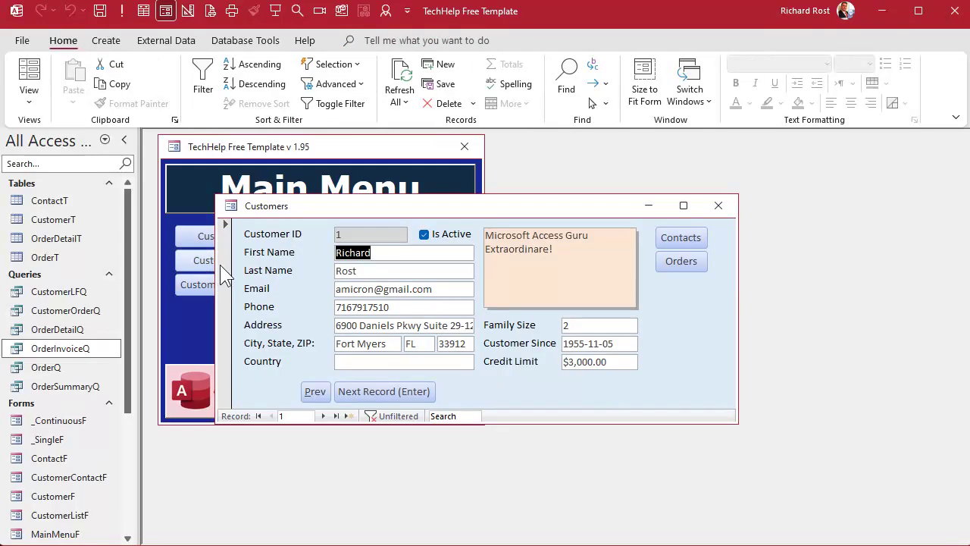
{"action": "key", "text": "Return"}
{"action": "key", "text": "Return"}
{"action": "key", "text": "Return"}
{"action": "key", "text": "Return"}
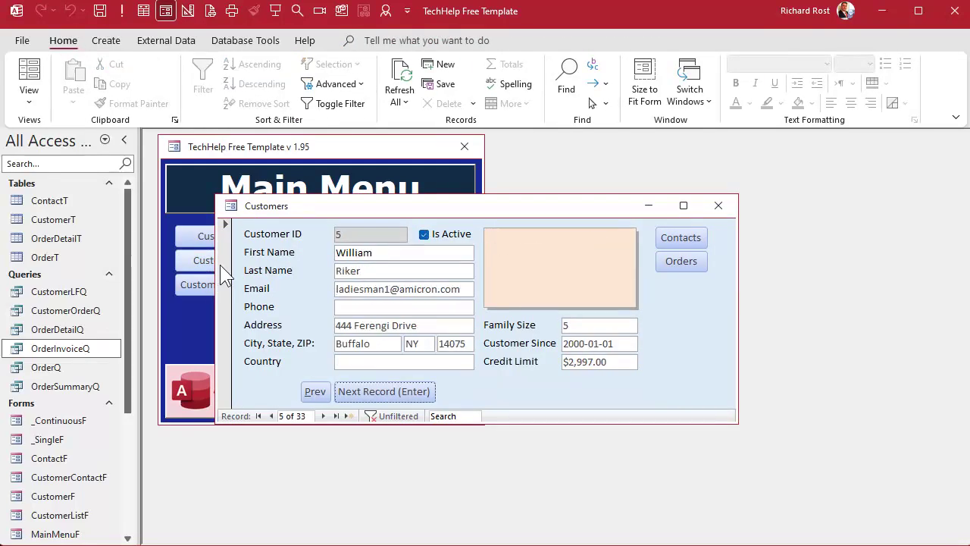
Step: Move focus to the Prev button and step back to the first customer record from the keyboard
{"action": "key", "text": "shift+Tab"}
{"action": "key", "text": "Return"}
{"action": "key", "text": "Return"}
{"action": "key", "text": "Return"}
{"action": "key", "text": "Return"}
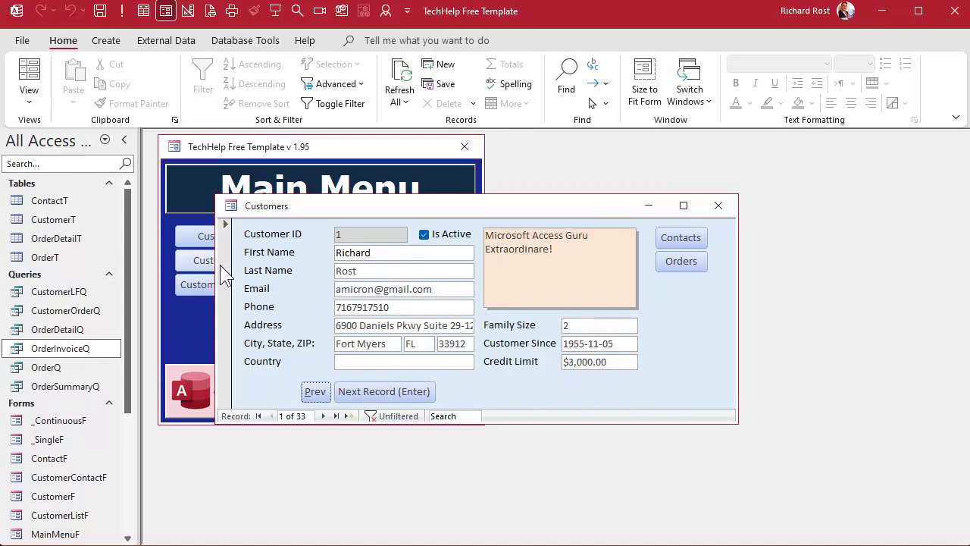
Step: Open the customer form in Design View and examine the Prev button's Default and Cancel properties
{"action": "right_click", "coordinate": [464, 210]}
{"action": "left_click", "coordinate": [536, 327]}
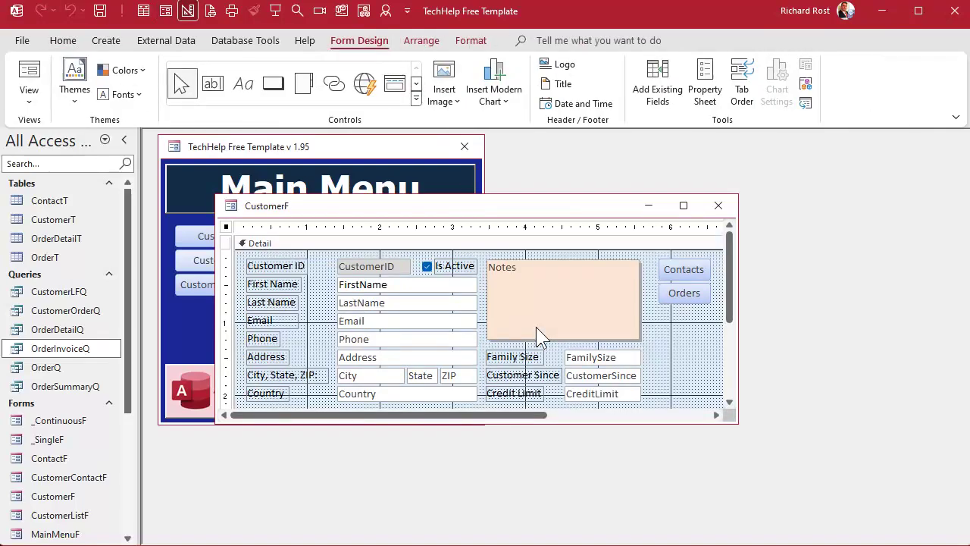
{"action": "scroll", "coordinate": [536, 326], "scroll_direction": "down", "scroll_amount": 3}
{"action": "double_click", "coordinate": [312, 352]}
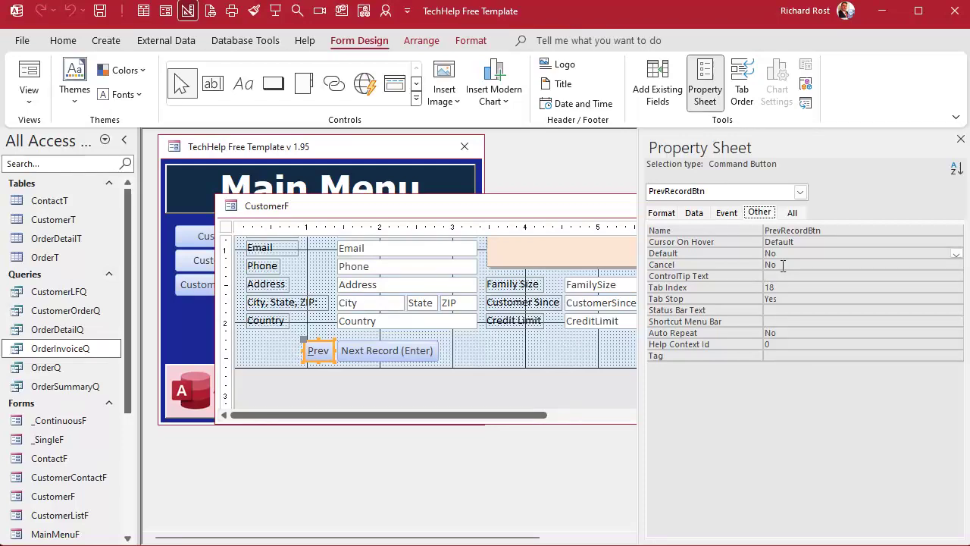
{"action": "left_click", "coordinate": [495, 340]}
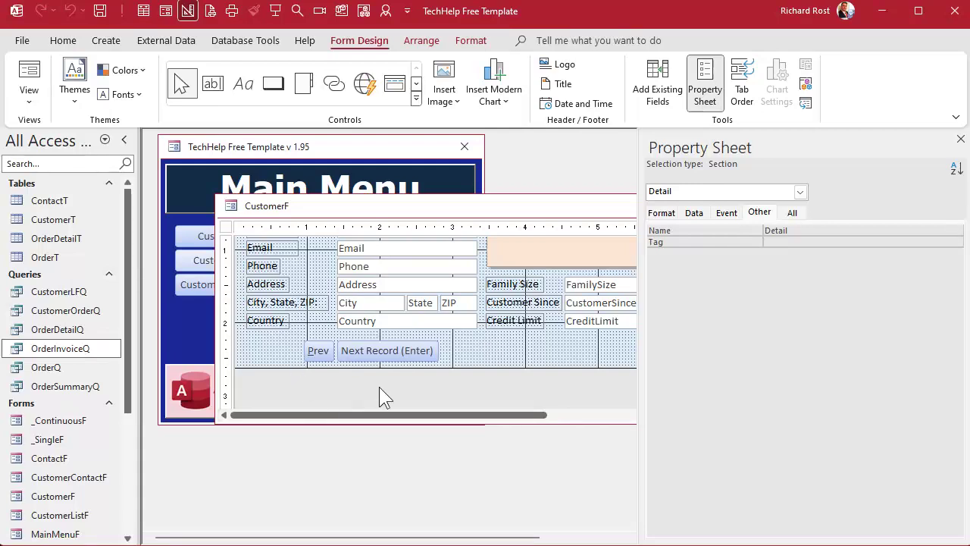
{"action": "left_click", "coordinate": [320, 350]}
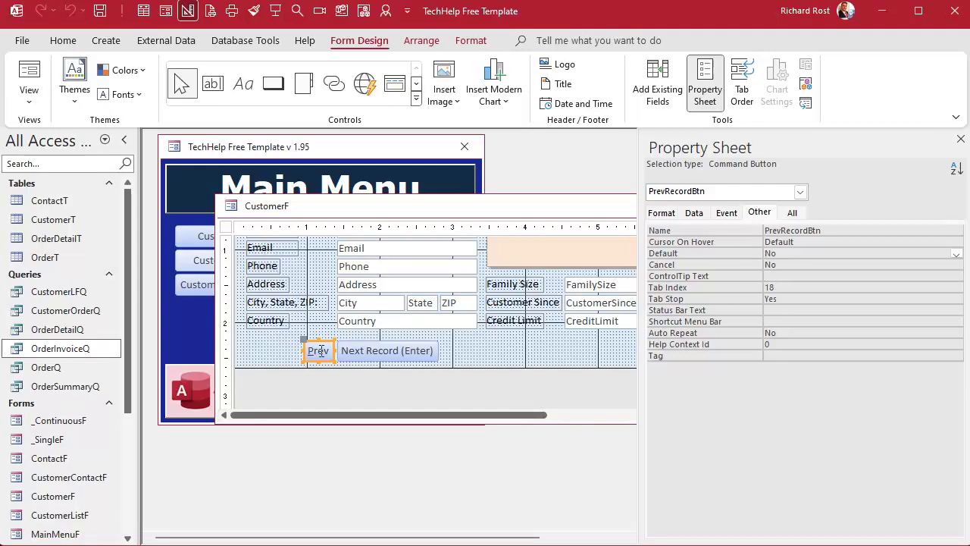
{"action": "left_click", "coordinate": [549, 362]}
{"action": "key", "text": "F4"}
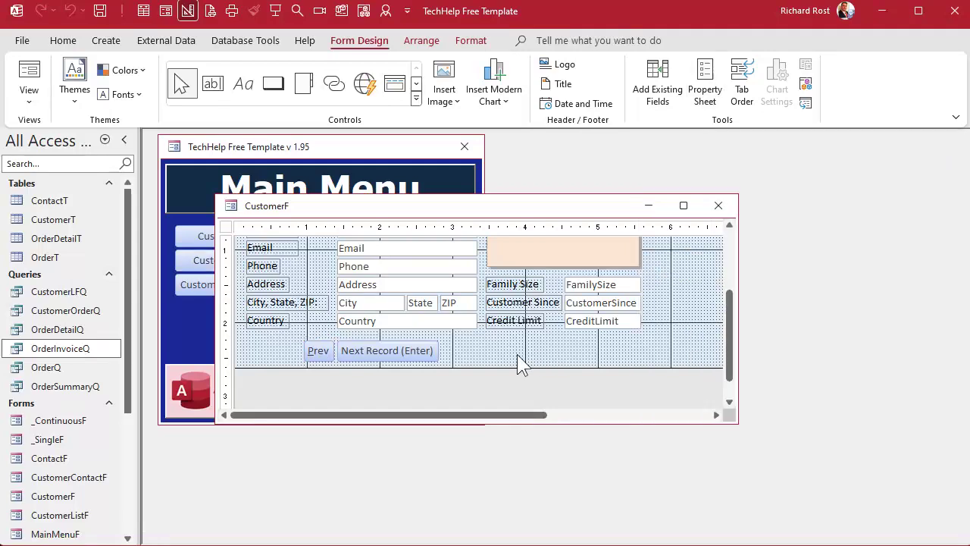
Step: Close and reopen the customer form, and insert several line breaks at the end of the first record's Notes field
{"action": "left_click", "coordinate": [718, 206]}
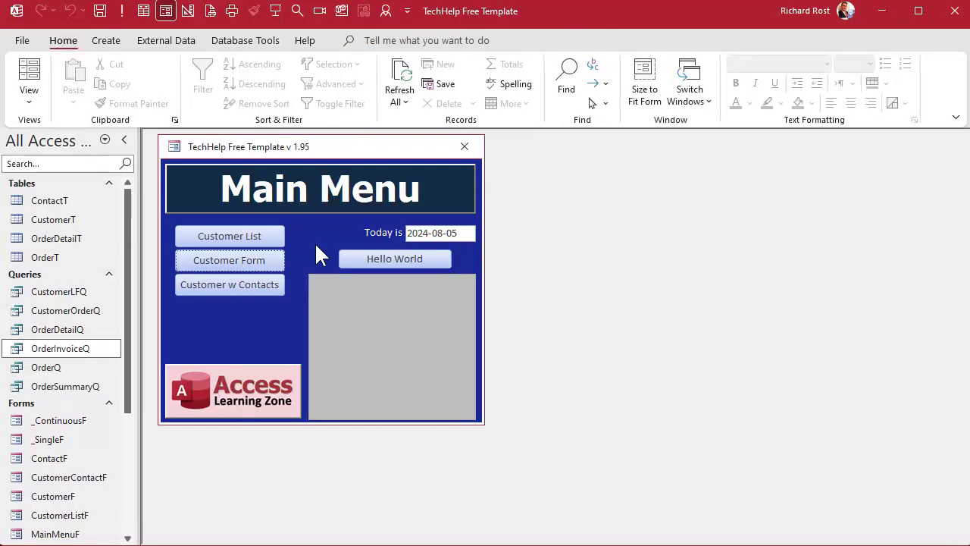
{"action": "left_click", "coordinate": [238, 258]}
{"action": "left_click", "coordinate": [572, 245]}
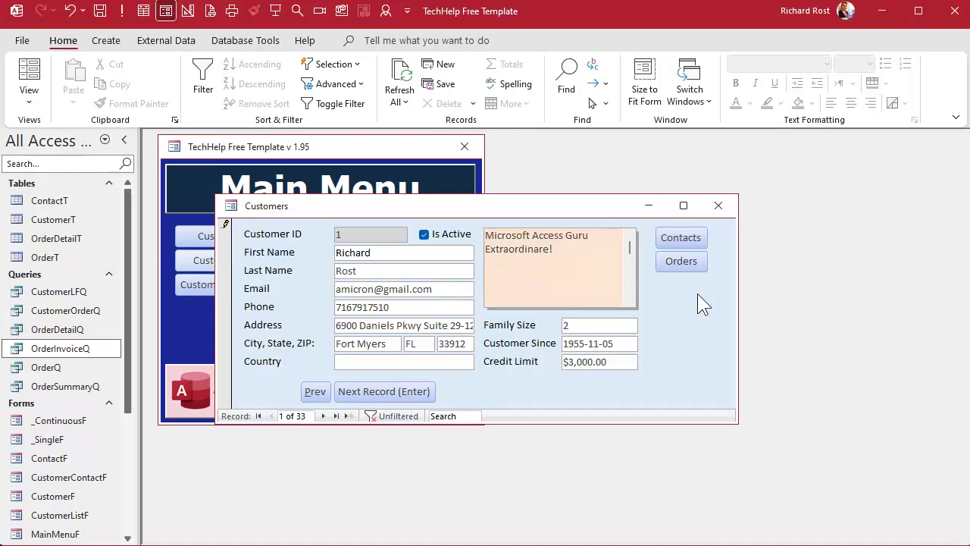
{"action": "key", "text": "Return"}
{"action": "key", "text": "Return"}
{"action": "key", "text": "Return"}
{"action": "key", "text": "Return"}
{"action": "key", "text": "Return"}
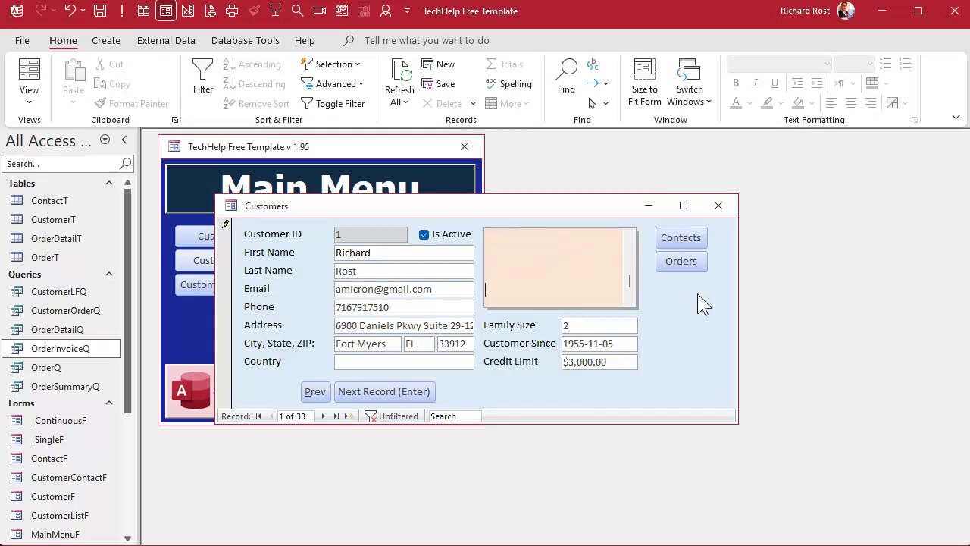
{"action": "type", "text": "Extraordinare!"}
Step: Leave the Notes field and run the Contacts and Orders buttons from the keyboard, closing each form they open
{"action": "key", "text": "Tab"}
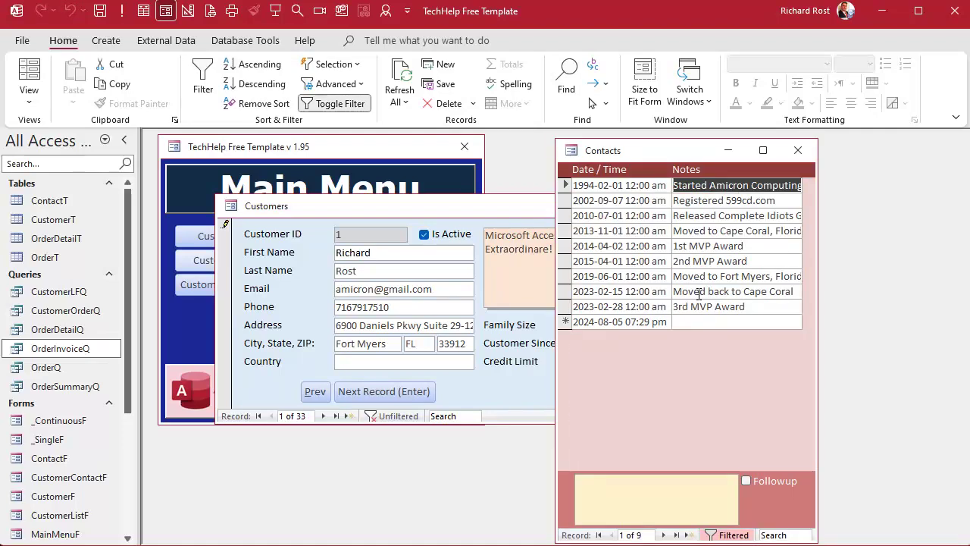
{"action": "left_click", "coordinate": [797, 150]}
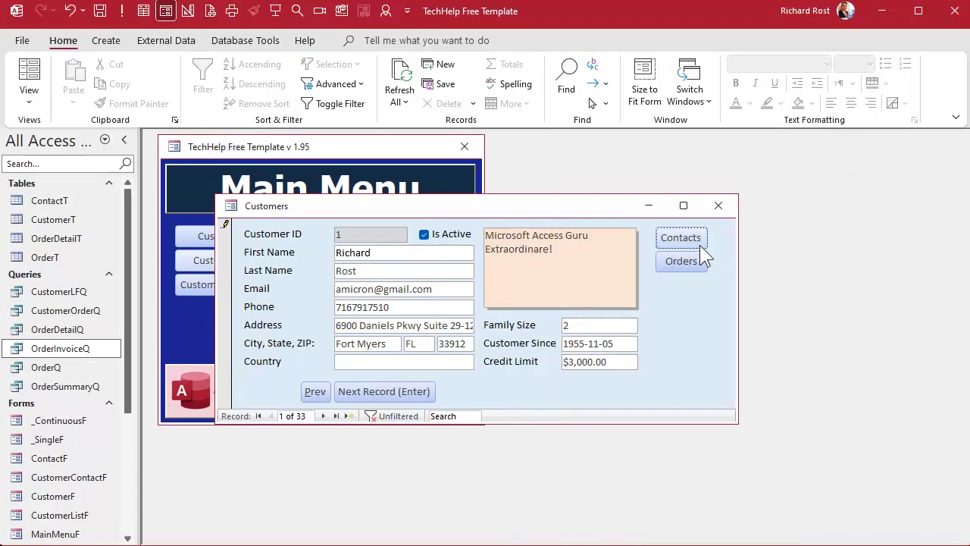
{"action": "key", "text": "Tab"}
{"action": "key", "text": "Return"}
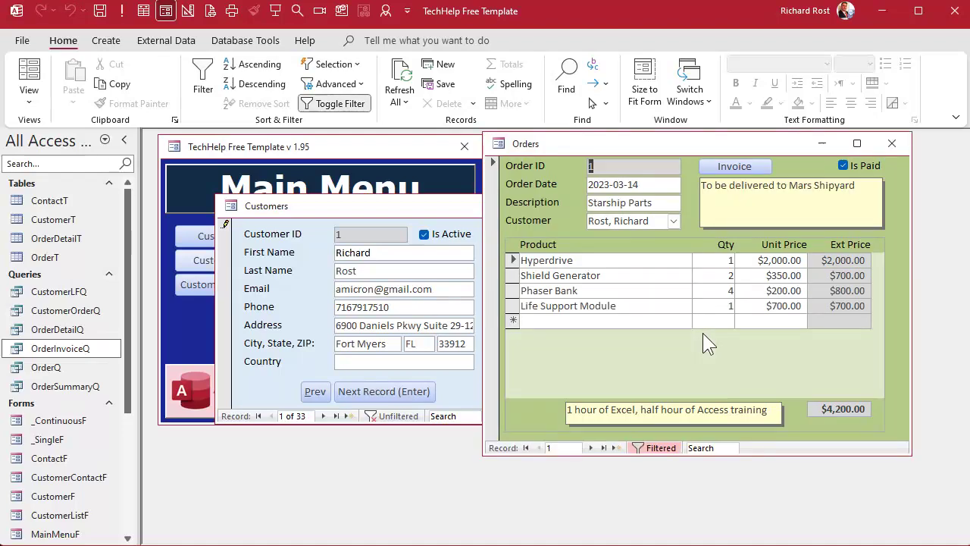
{"action": "left_click", "coordinate": [891, 143]}
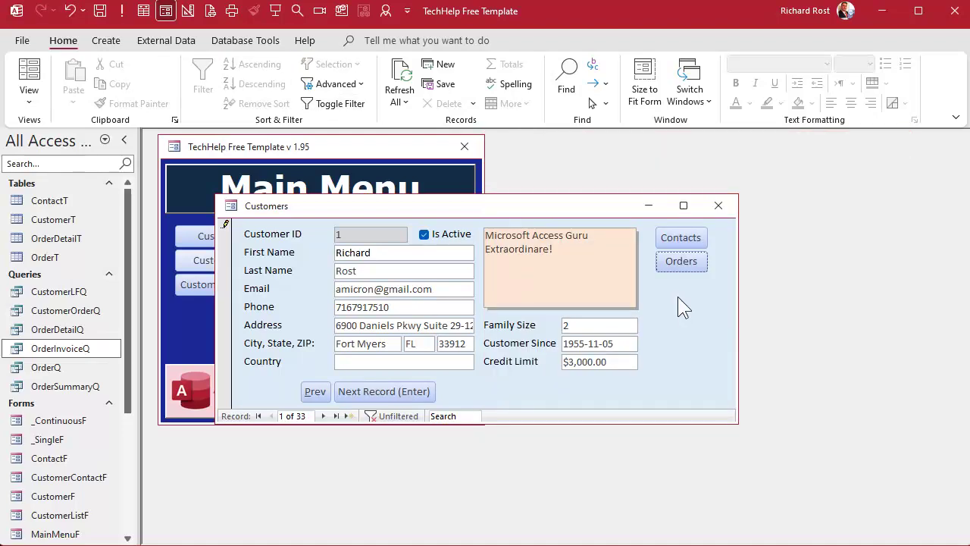
Step: Open the customer form in Design View and set the Notes text box's Enter Key Behavior to Default
{"action": "right_click", "coordinate": [562, 209]}
{"action": "left_click", "coordinate": [622, 336]}
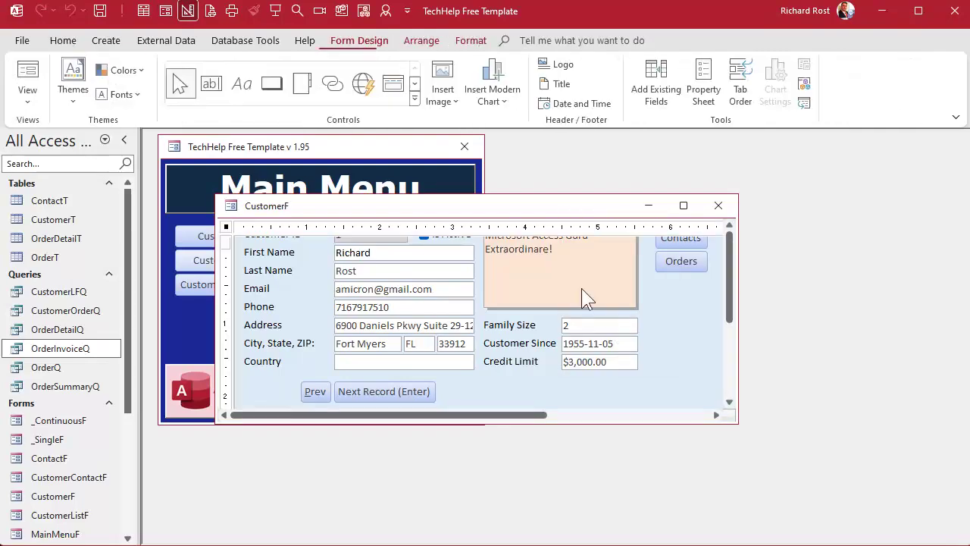
{"action": "double_click", "coordinate": [557, 277]}
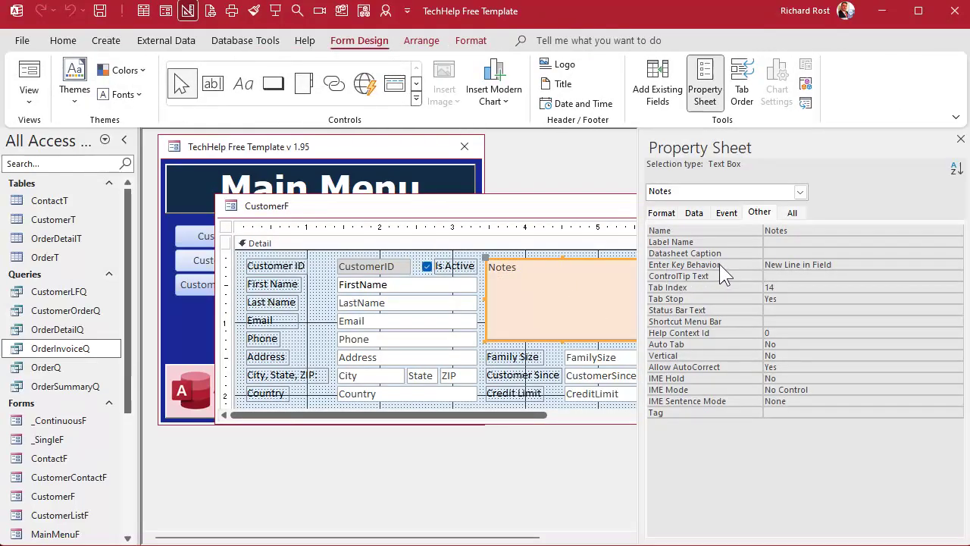
{"action": "left_click", "coordinate": [838, 264]}
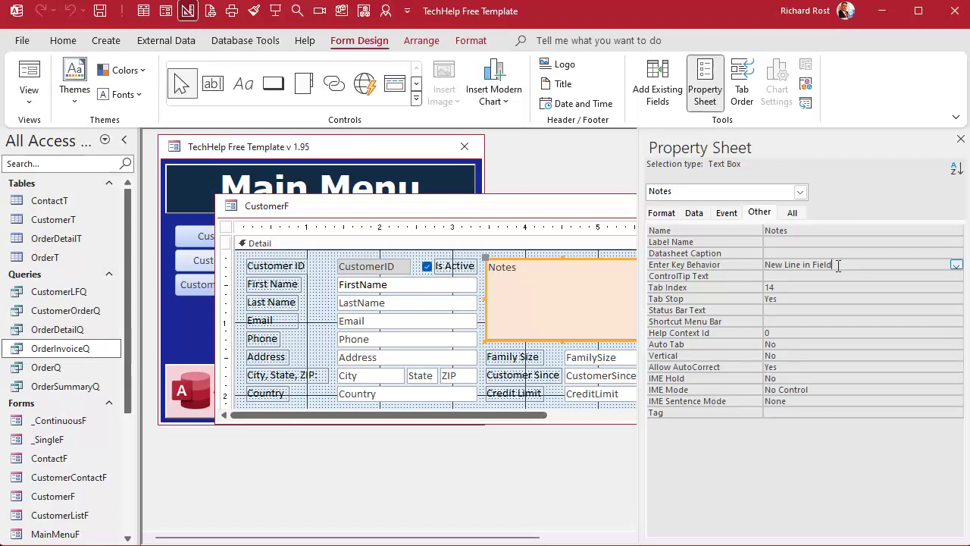
{"action": "left_click", "coordinate": [957, 264]}
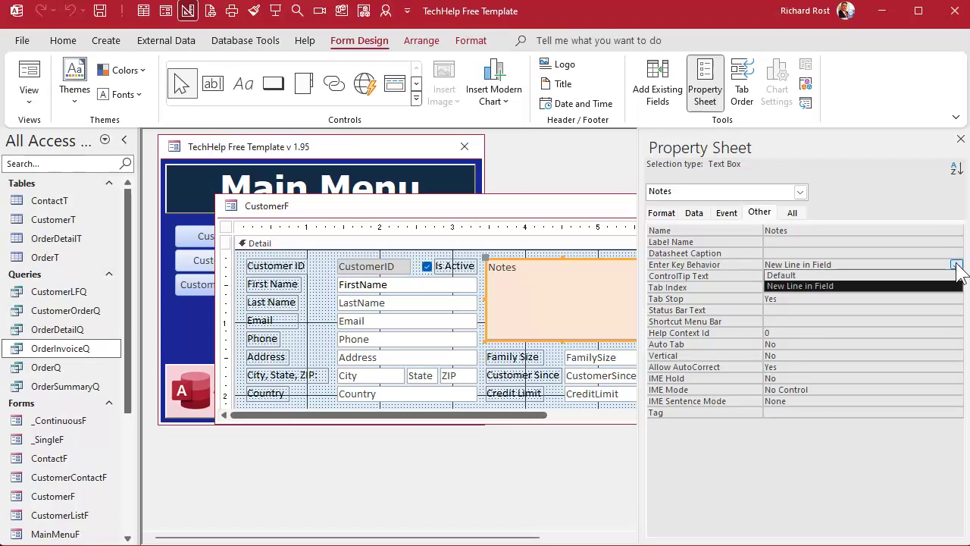
{"action": "left_click", "coordinate": [909, 275]}
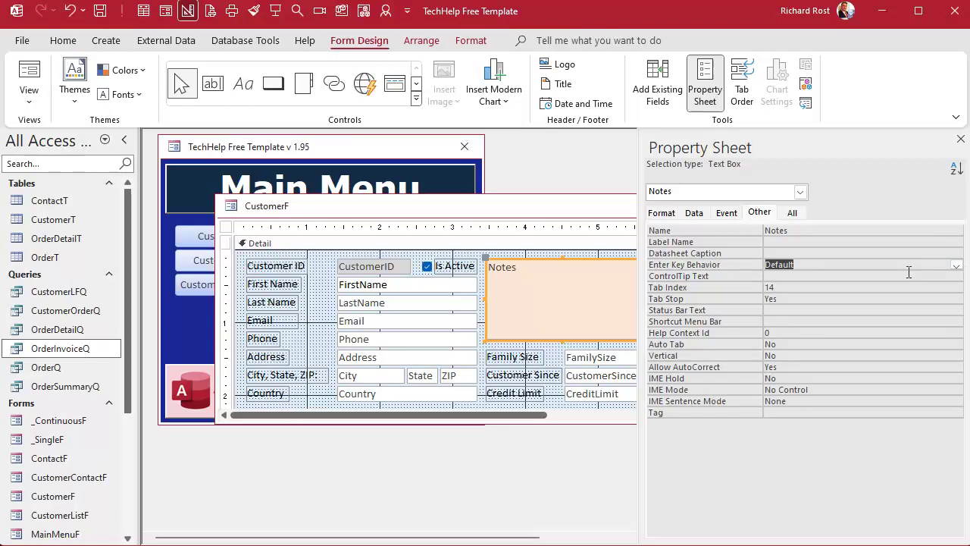
{"action": "left_click", "coordinate": [960, 139]}
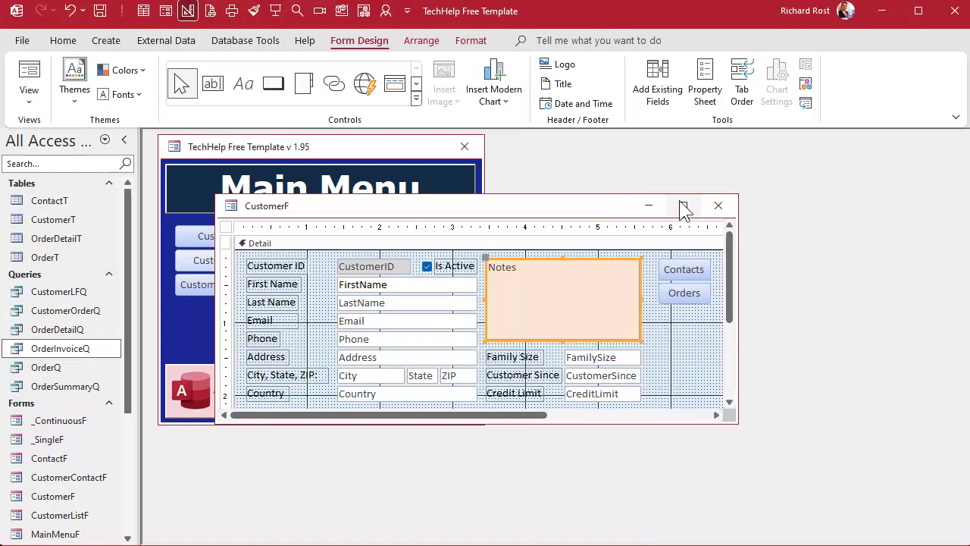
Step: Close and reopen the customer form, and advance to the second record with the cursor in the Notes field
{"action": "left_click", "coordinate": [708, 212]}
{"action": "left_click", "coordinate": [238, 260]}
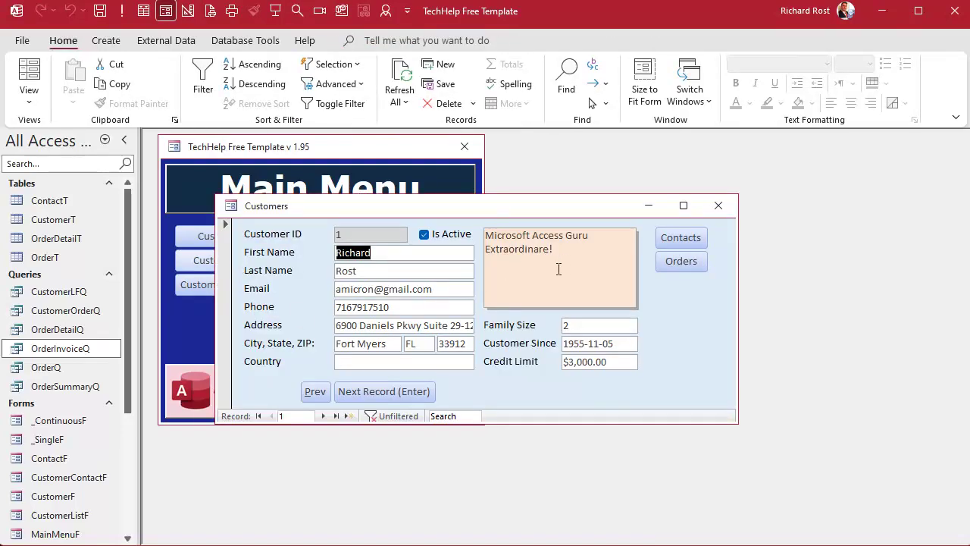
{"action": "left_click", "coordinate": [575, 257]}
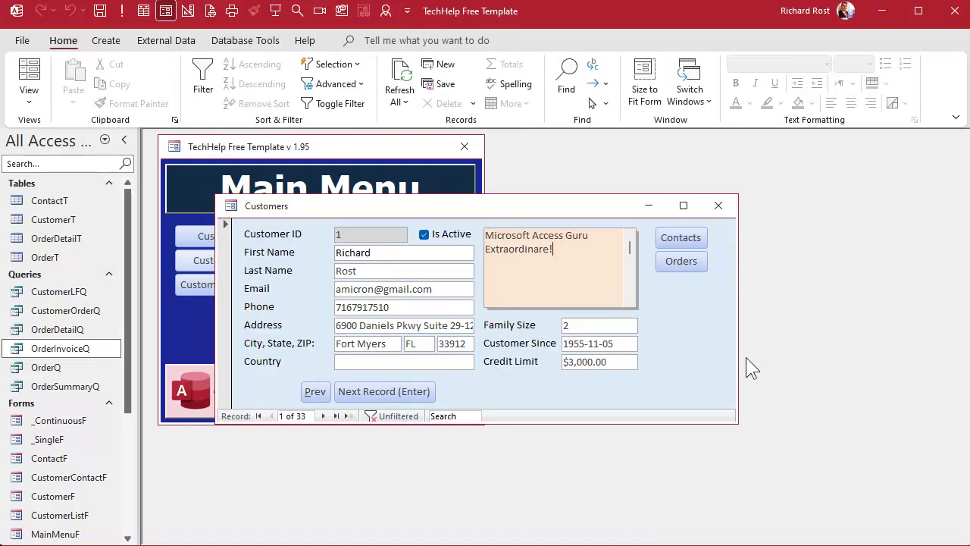
{"action": "key", "text": "Return"}
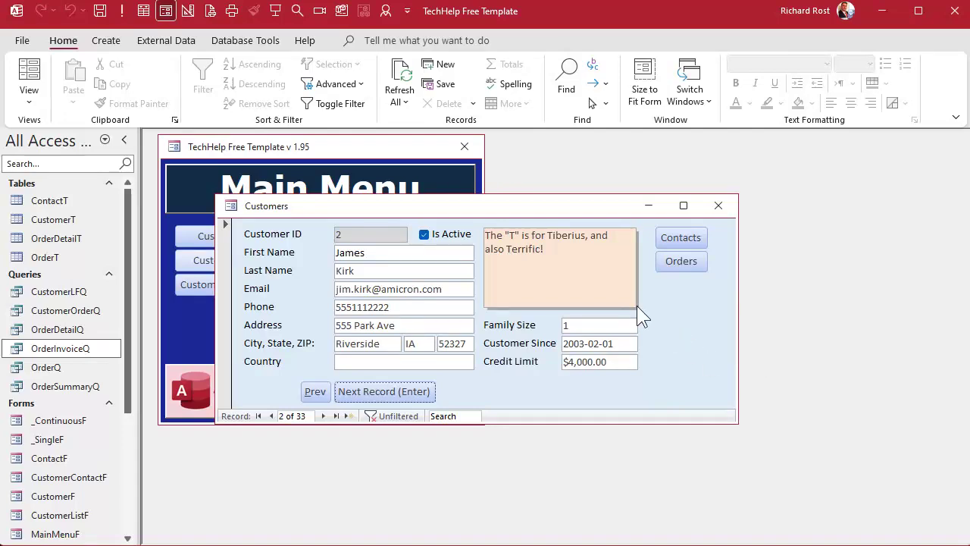
Step: Add a line break at the end of the second customer's Notes text
{"action": "left_click", "coordinate": [589, 262]}
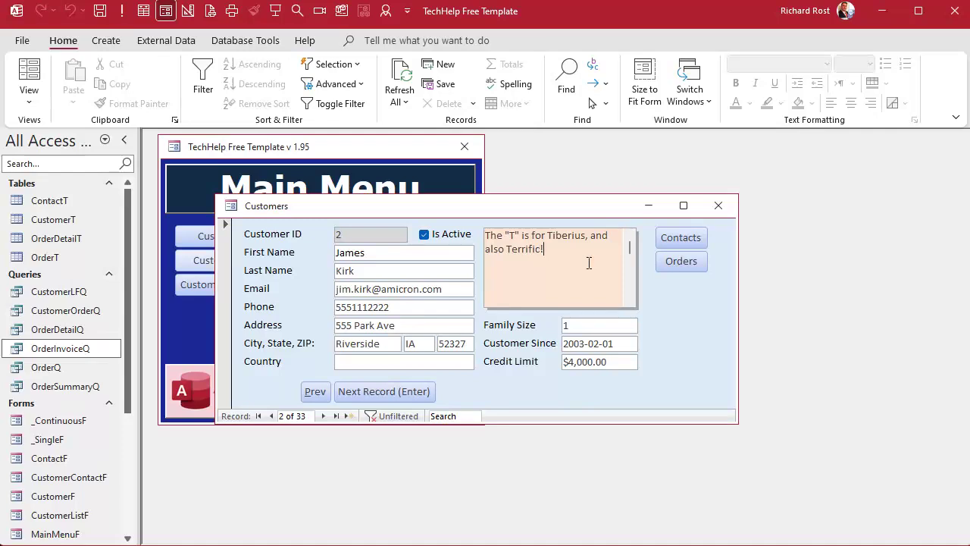
{"action": "key", "text": "Return"}
{"action": "key", "text": "Return"}
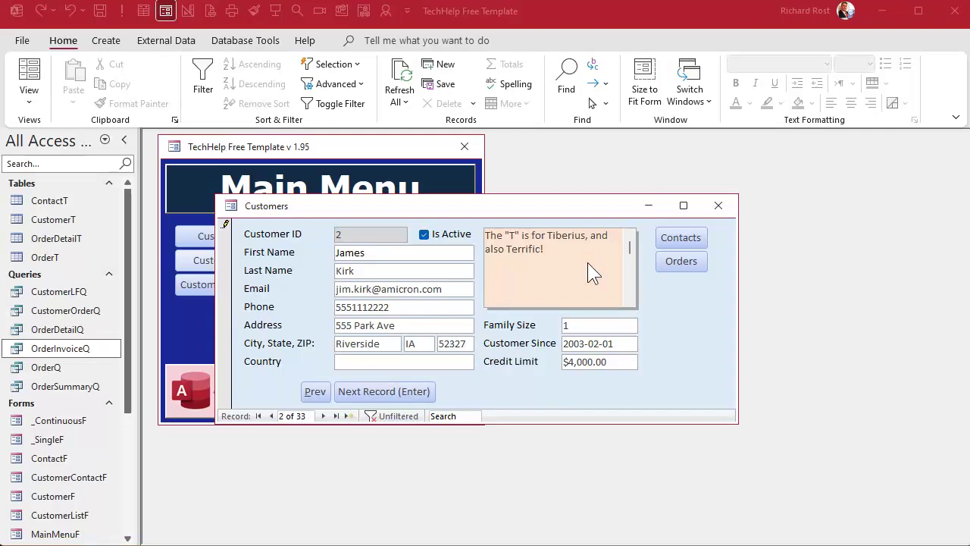
Step: Open the Notes field in the Zoom window, add the lines "qekfqefqeijfqeif" and "qpifjqepifjqeifjqepjf", and discard the edit
{"action": "key", "text": "shift+F2"}
{"action": "key", "text": "Return"}
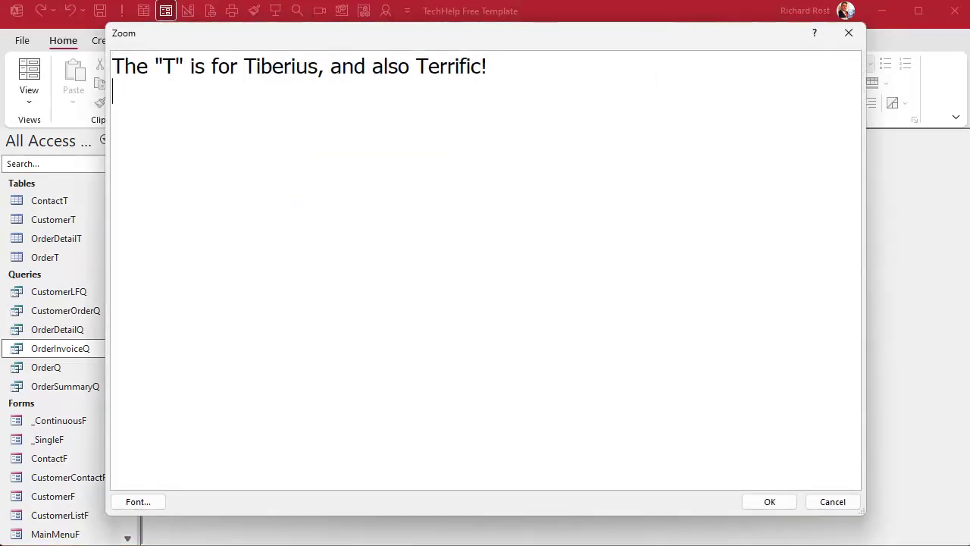
{"action": "type", "text": "qekfqefqeijfqeif"}
{"action": "key", "text": "Return"}
{"action": "type", "text": "qpifjqepifjqeifjqepjf"}
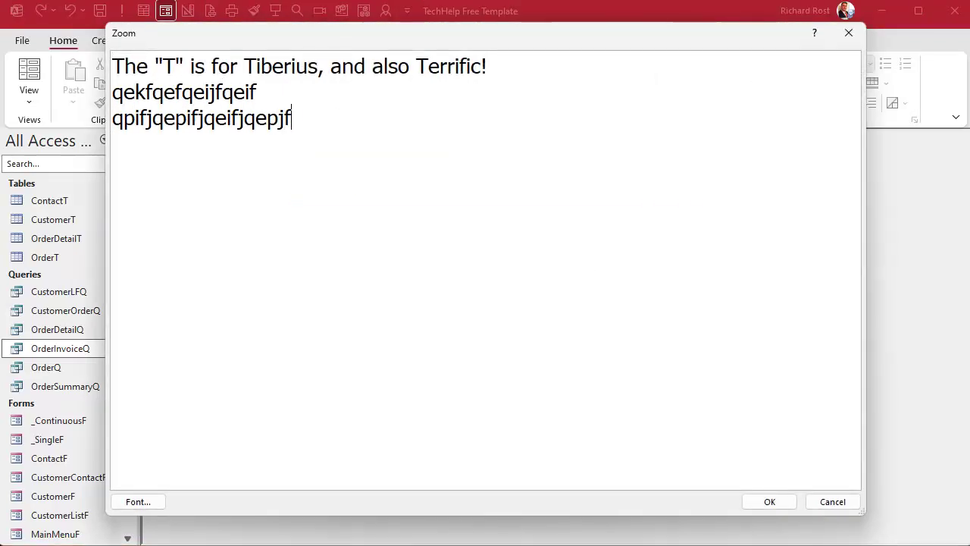
{"action": "left_click", "coordinate": [826, 502]}
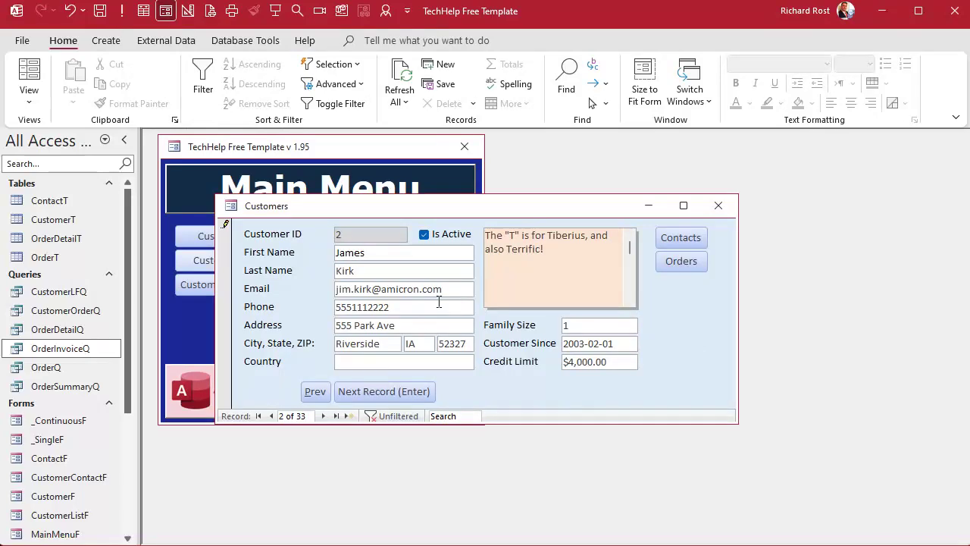
Step: Place the cursor in the Last Name field and advance to the eighth customer record using the default button
{"action": "left_click", "coordinate": [400, 271]}
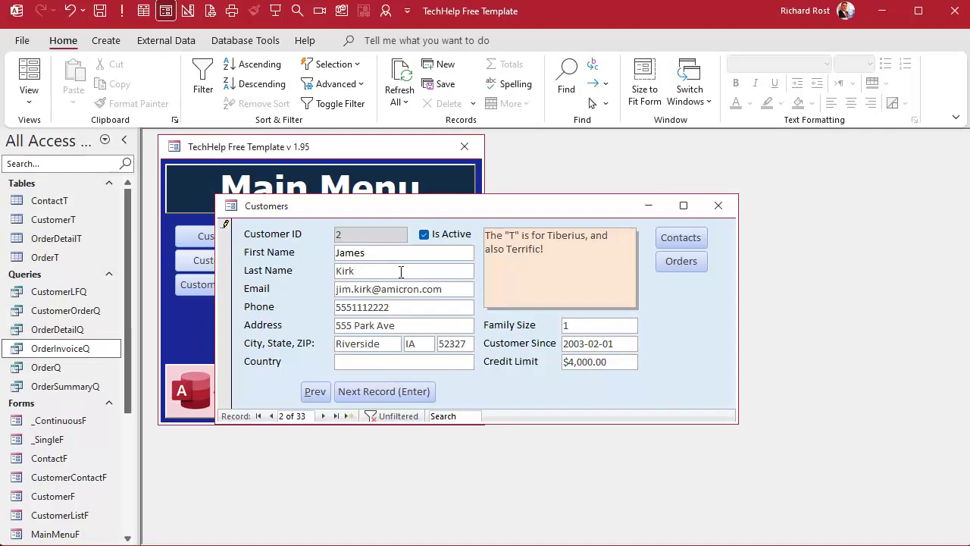
{"action": "key", "text": "Return"}
{"action": "key", "text": "Return"}
{"action": "key", "text": "Return"}
{"action": "key", "text": "Return"}
{"action": "key", "text": "Return"}
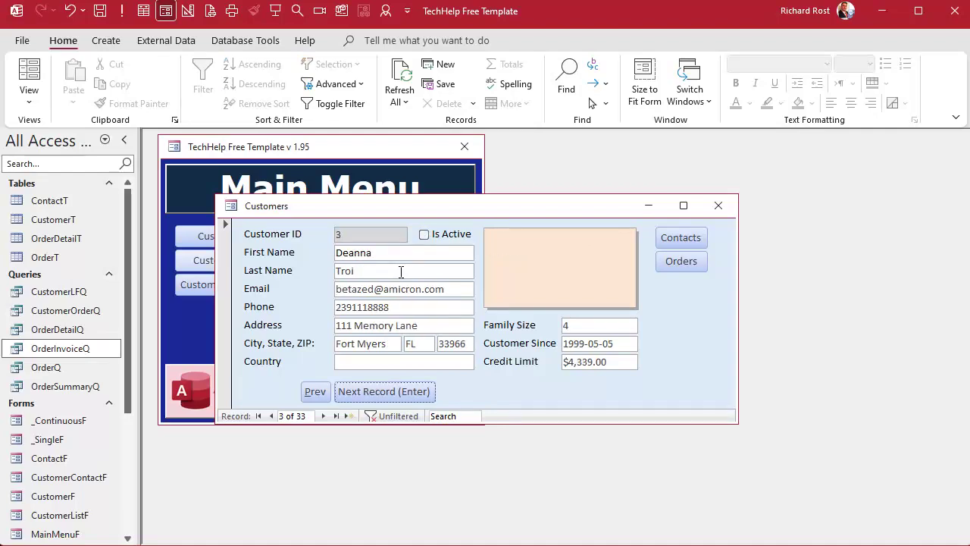
{"action": "key", "text": "Return"}
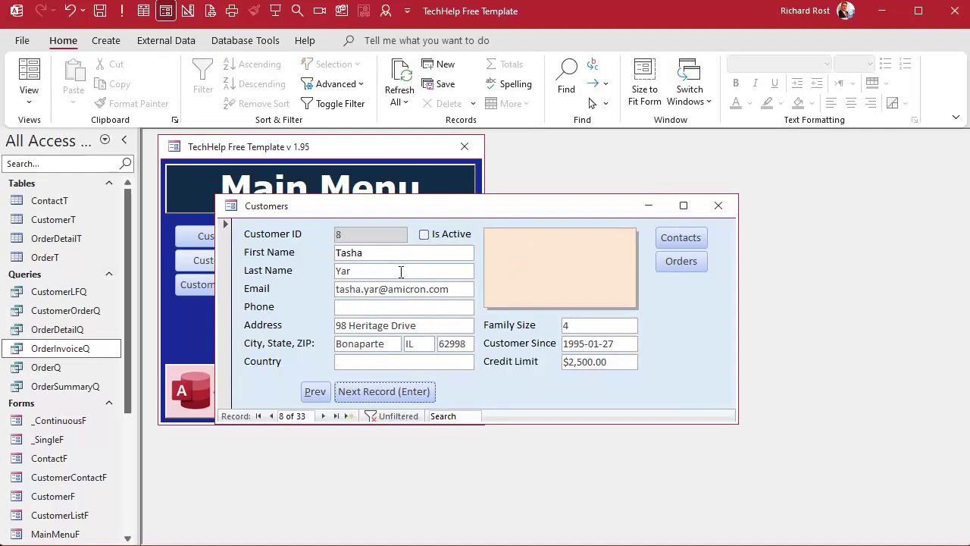